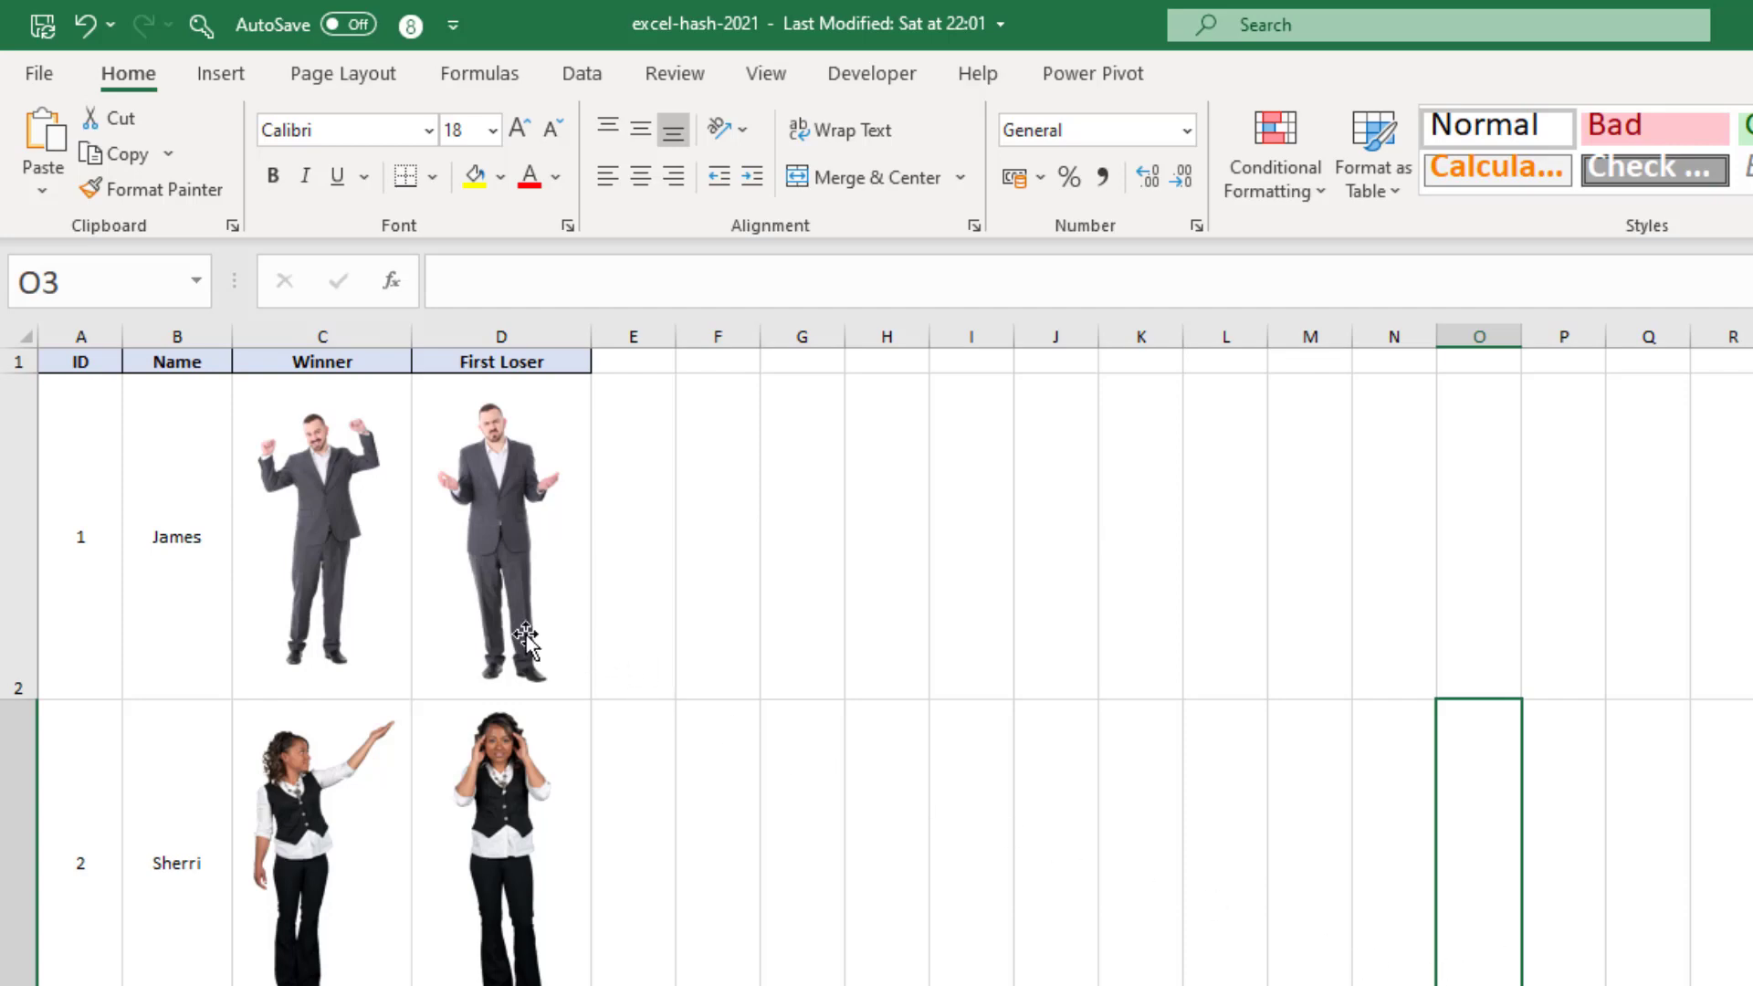
Select the winner and first-loser pictures on the Data sheet to show they are images
left_click(328, 539)
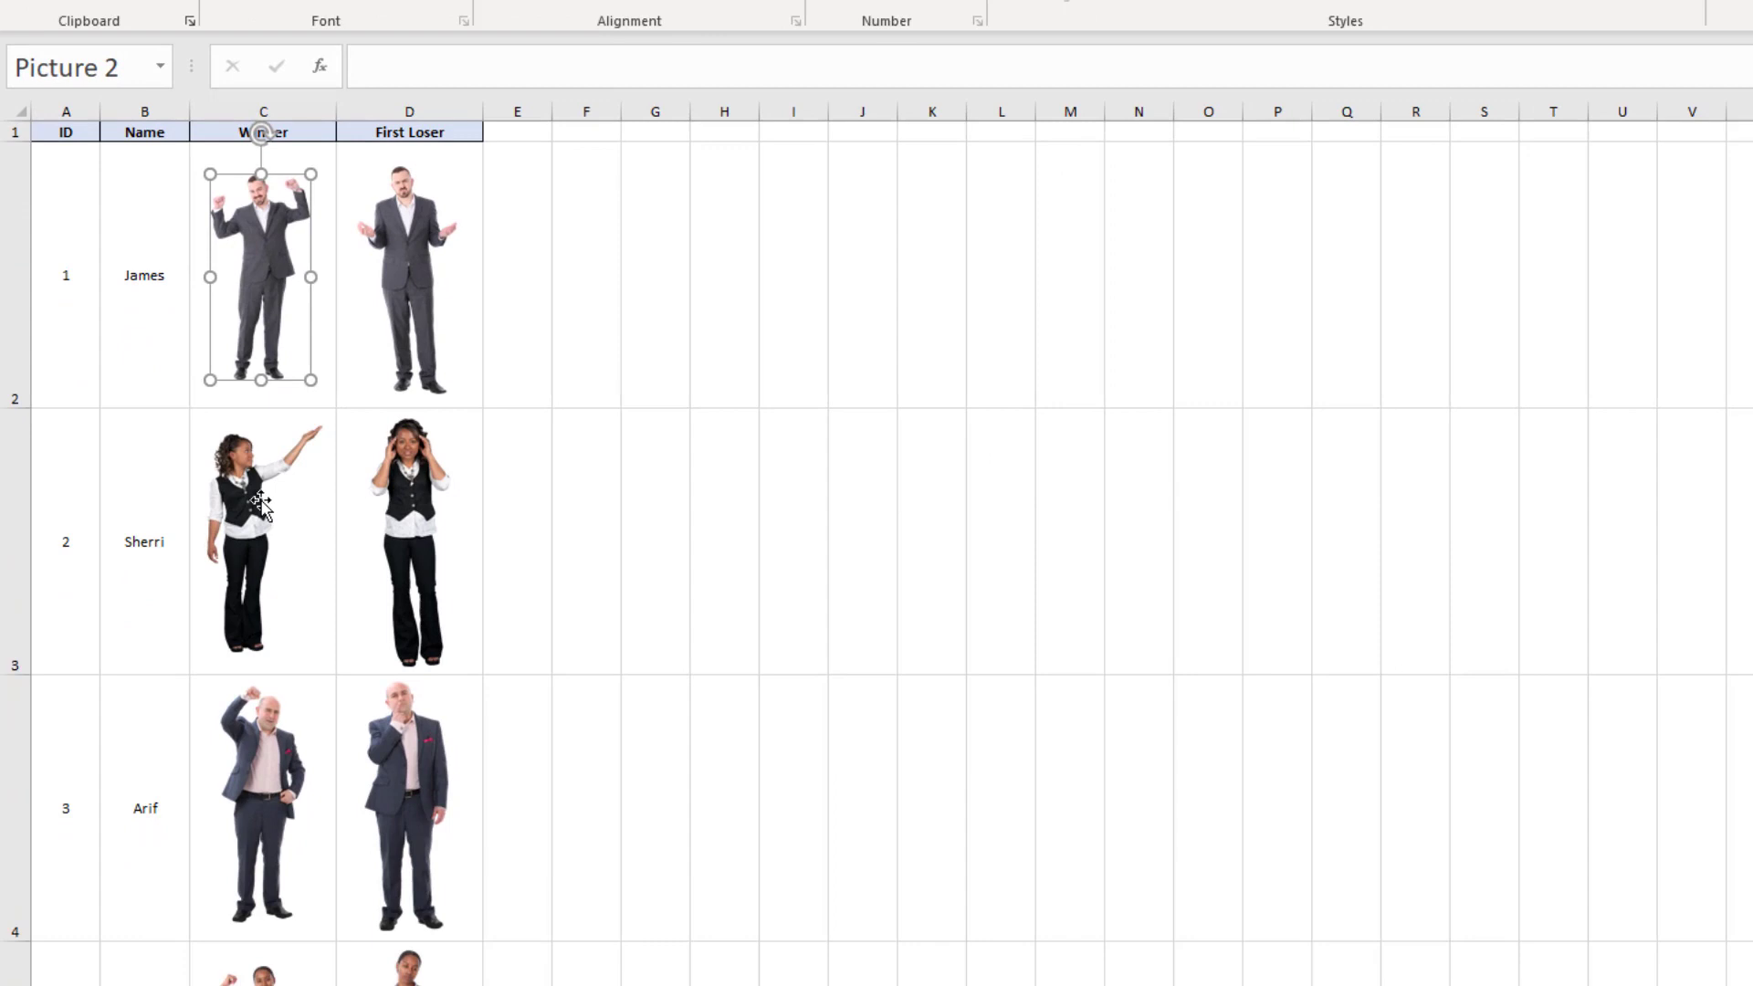
left_click(318, 811)
left_click(398, 495)
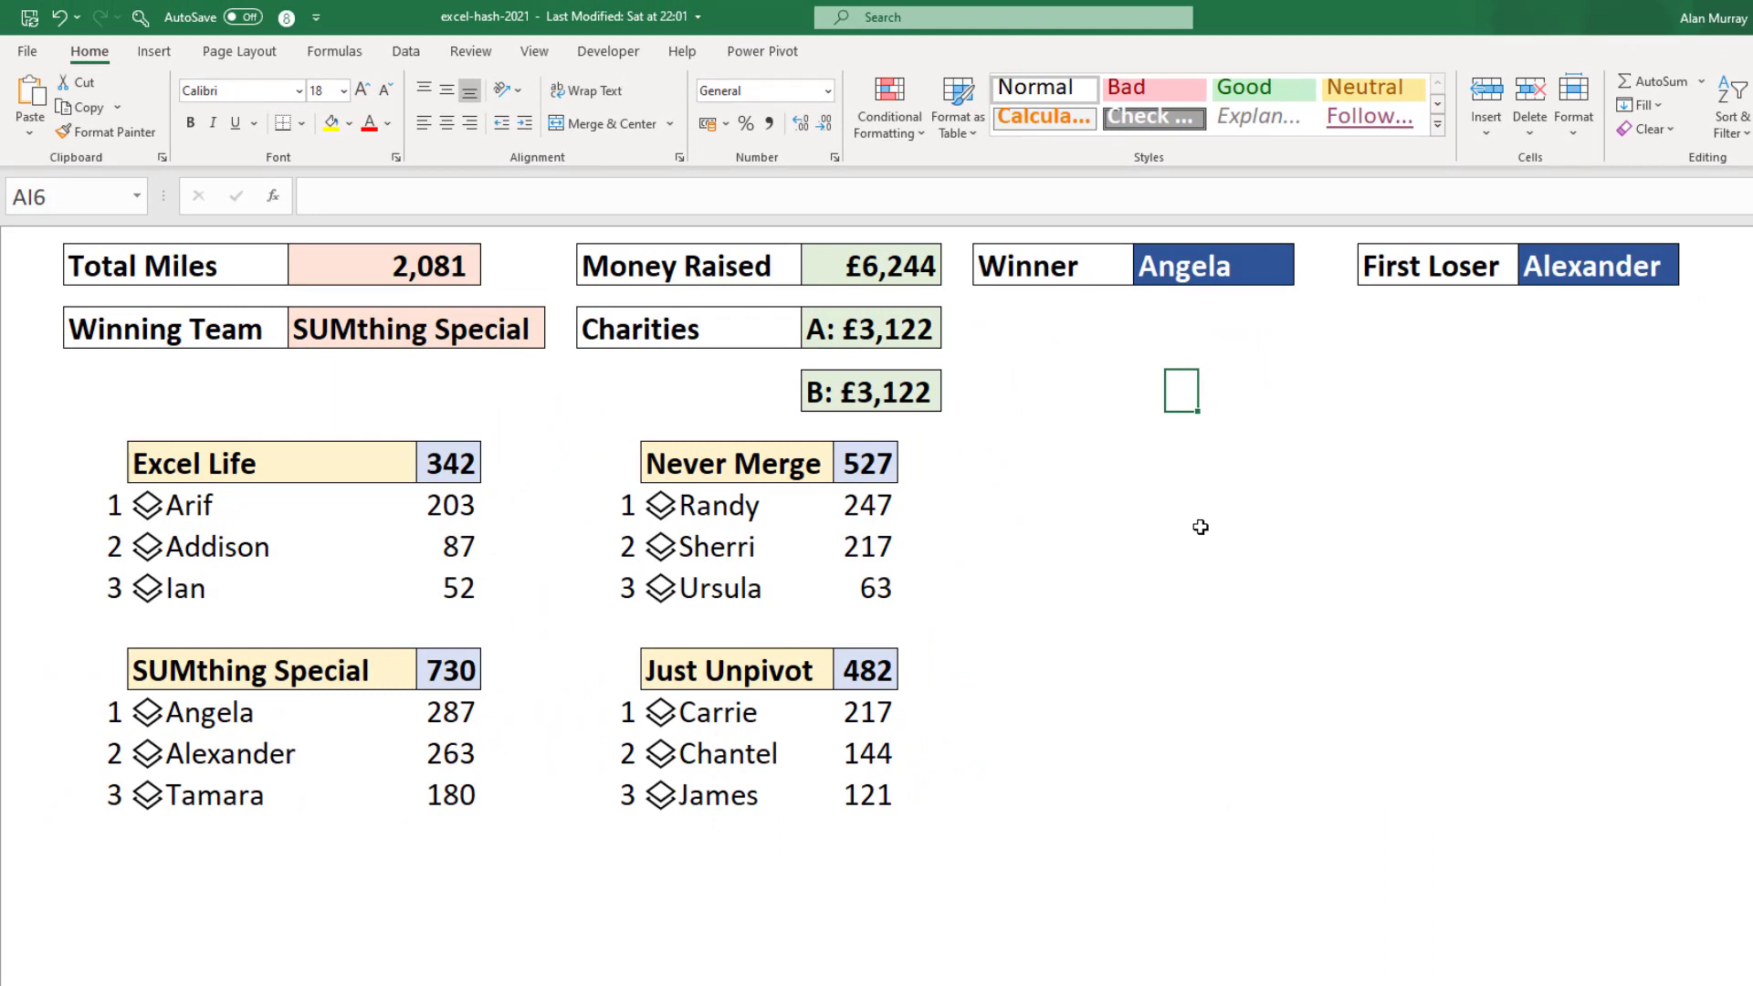
With cell AF6 selected, insert the lemon-slices stock image into the dashboard
left_click_drag(1076, 379, 1260, 727)
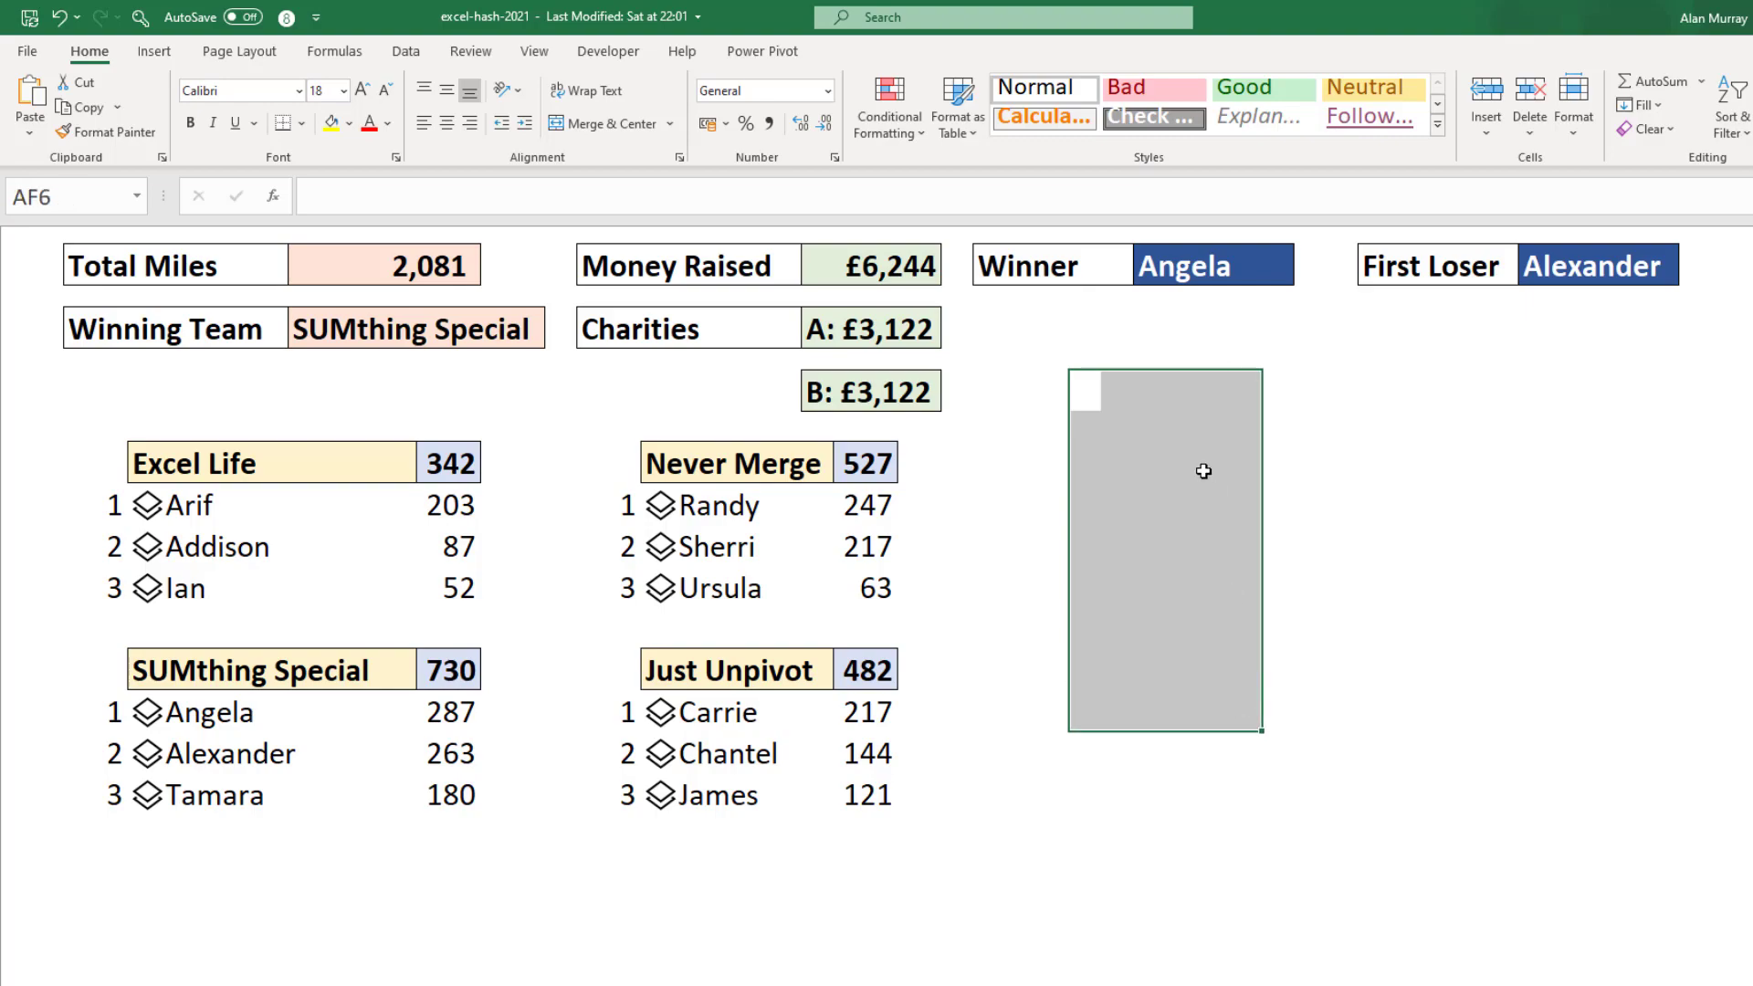
left_click(1127, 399)
left_click(1086, 391)
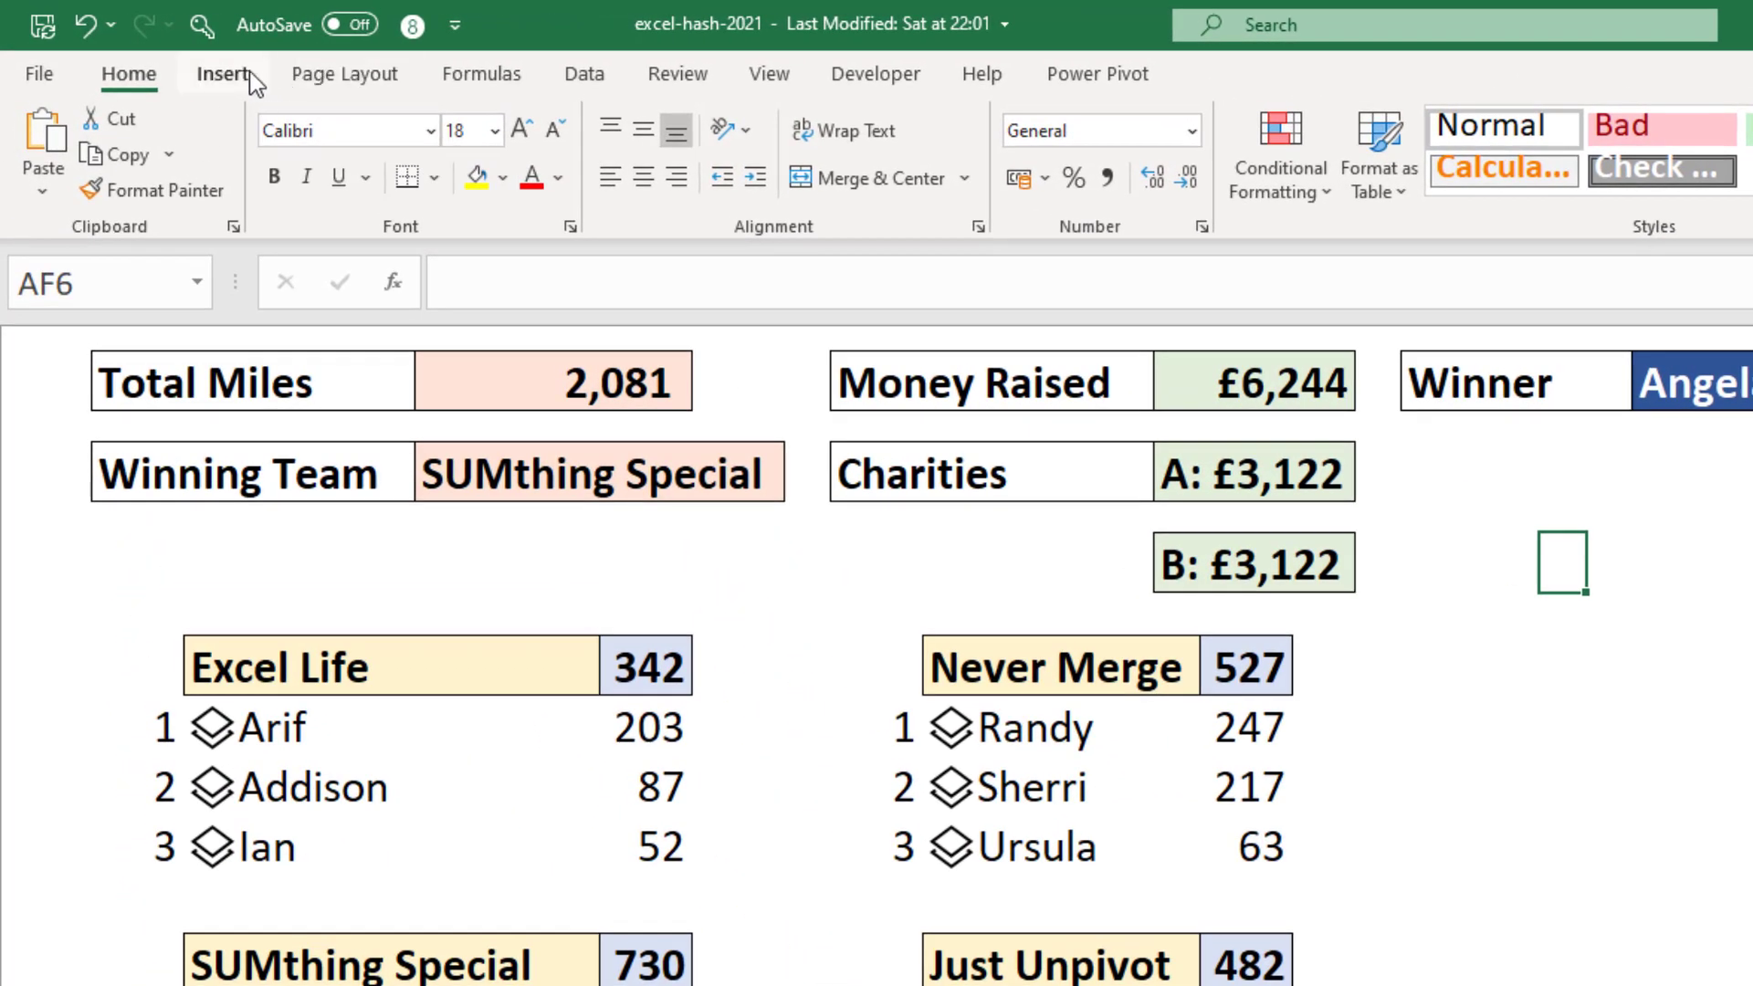
left_click(169, 55)
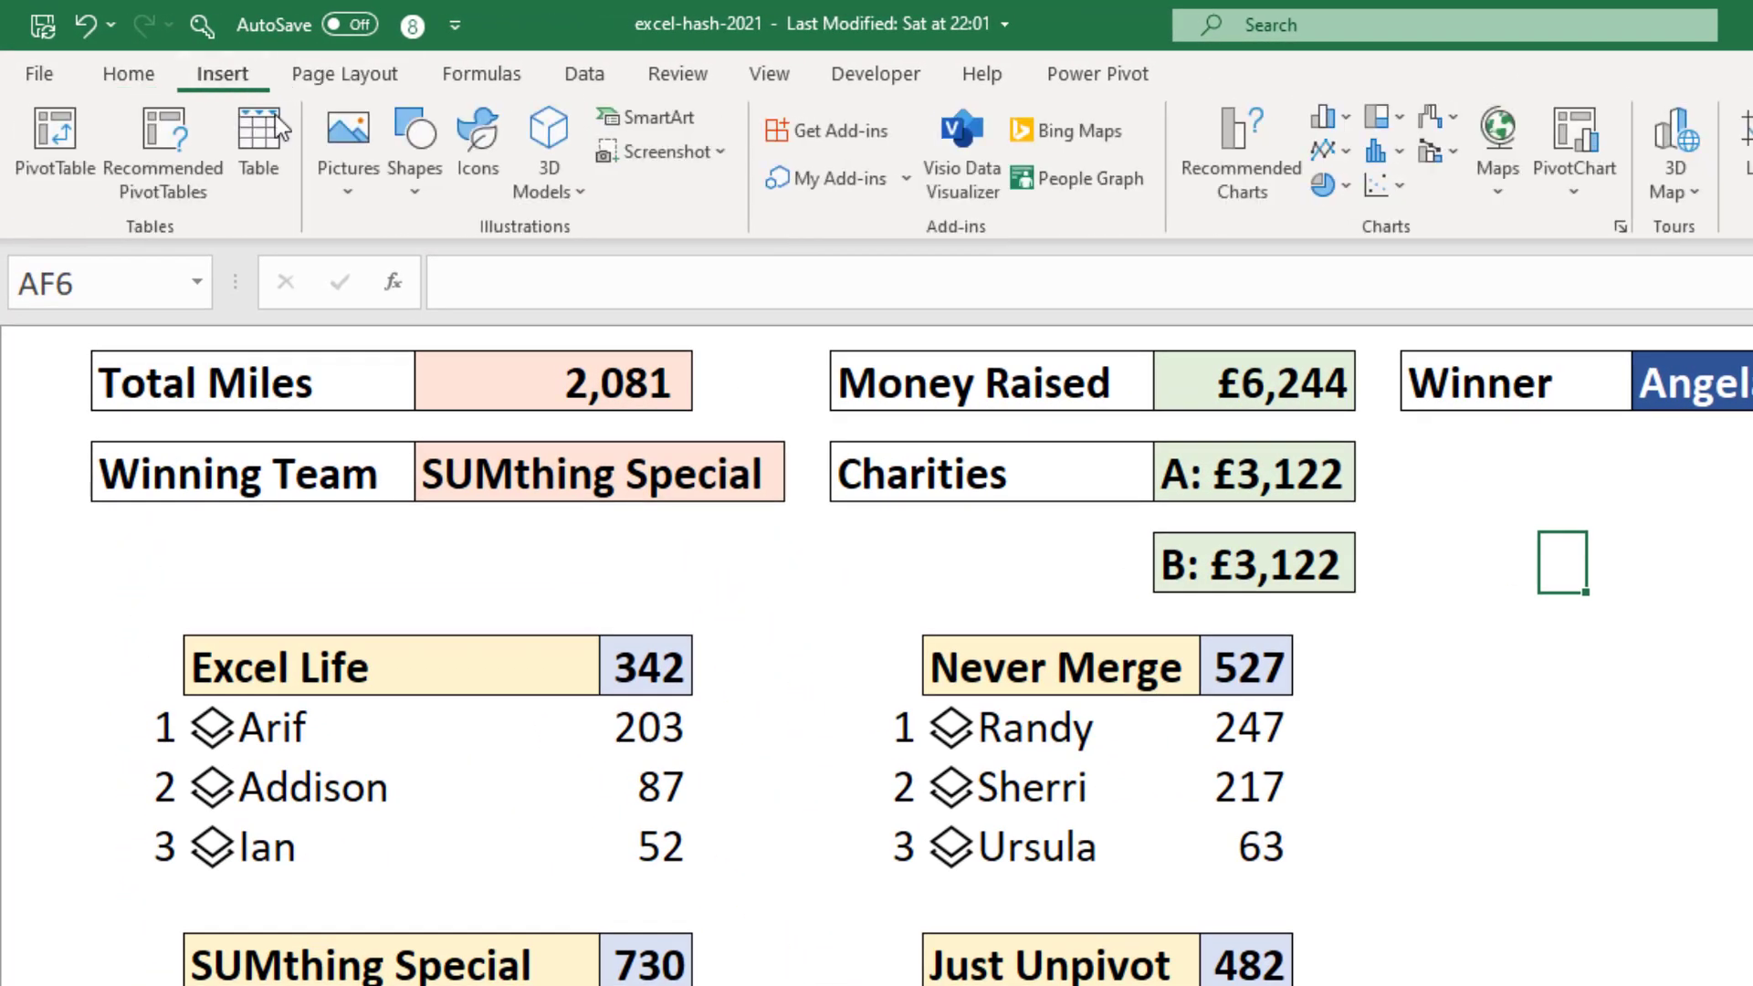
left_click(345, 184)
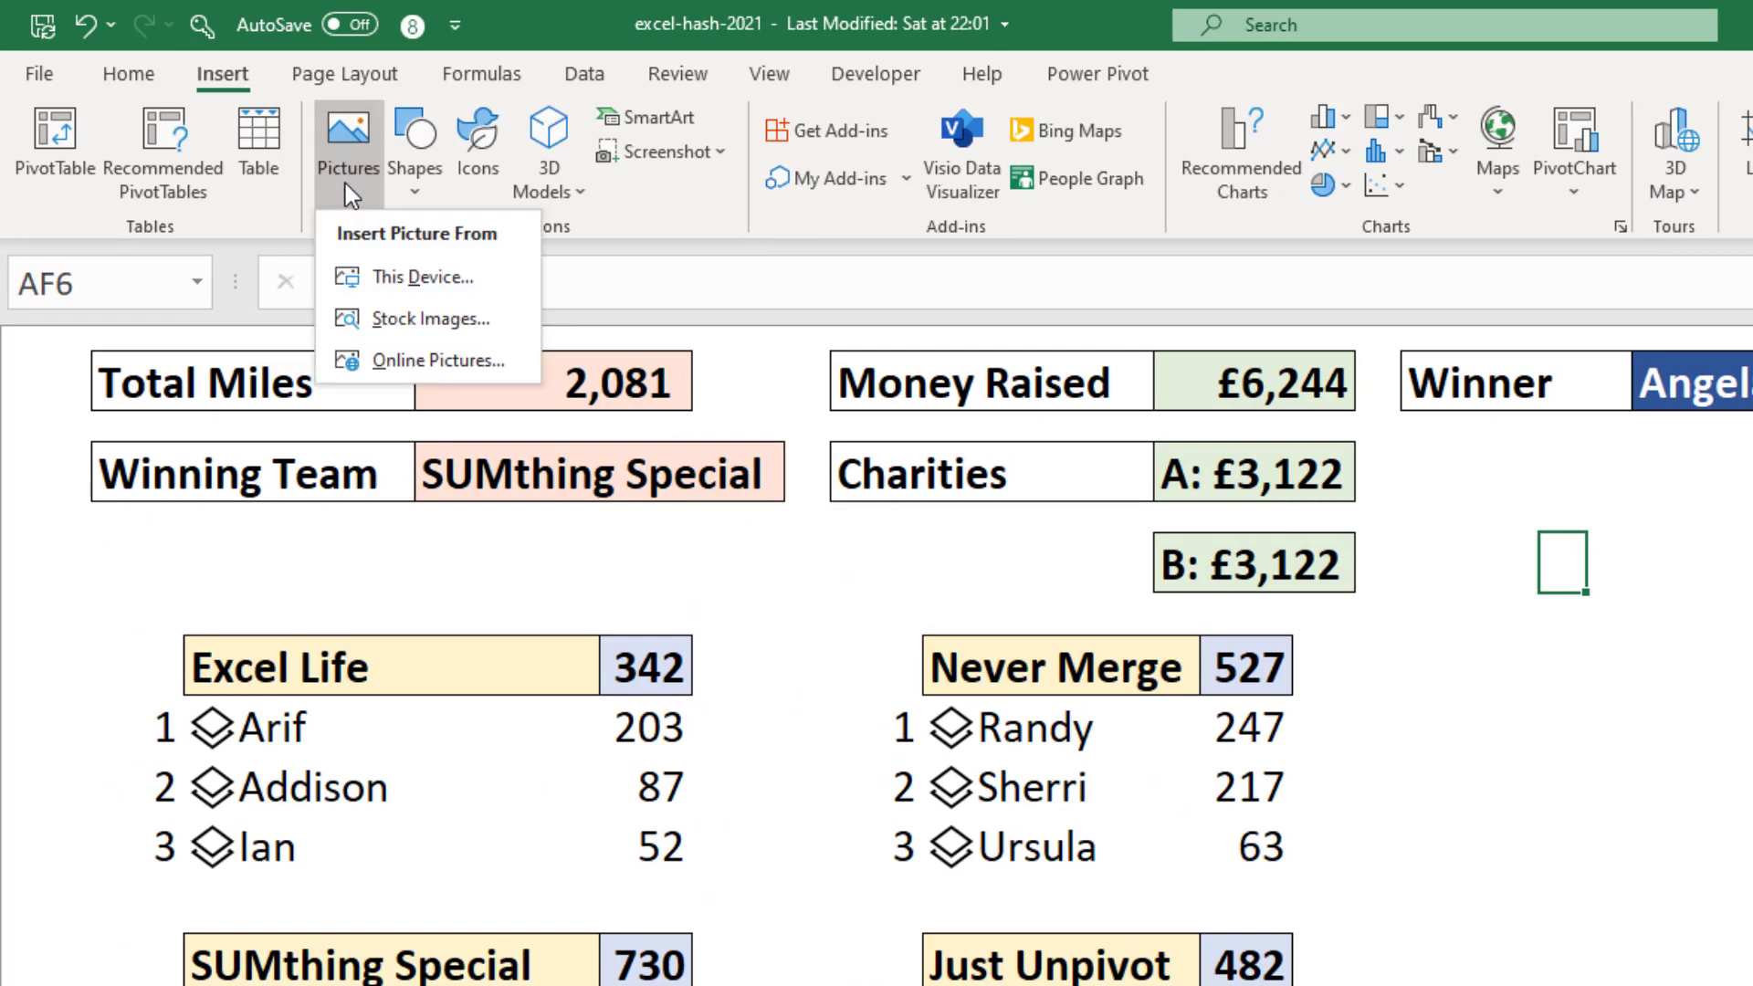
left_click(402, 315)
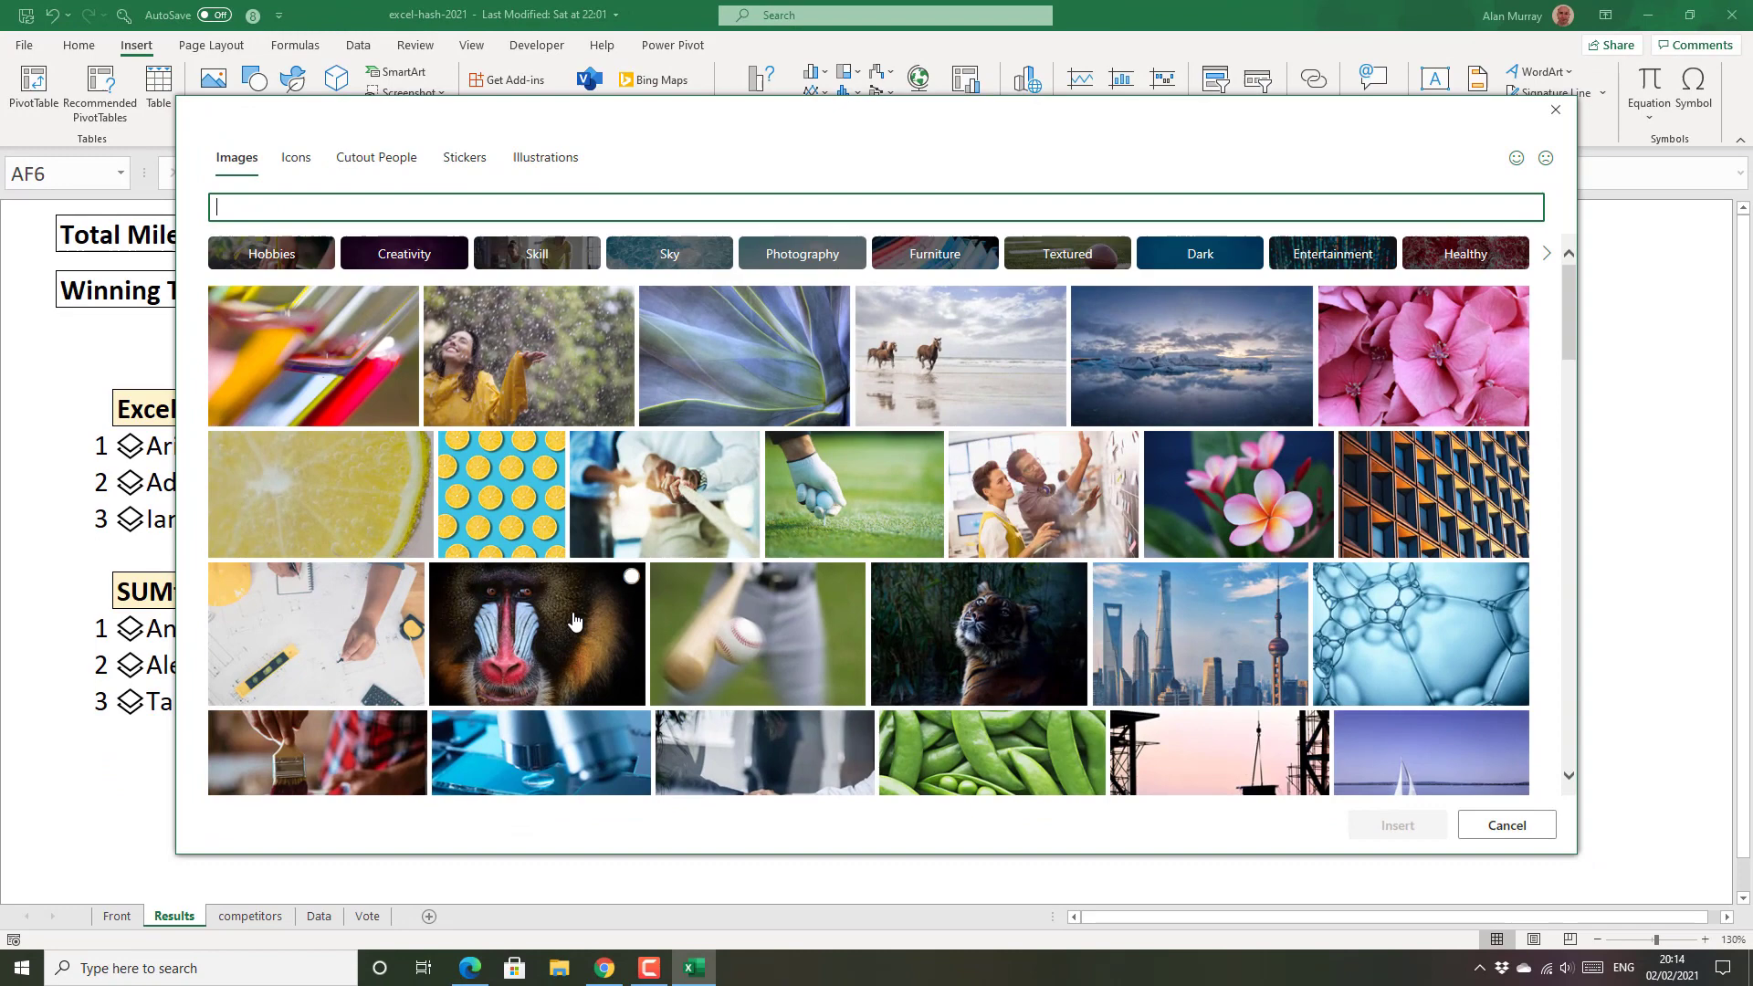
left_click(502, 511)
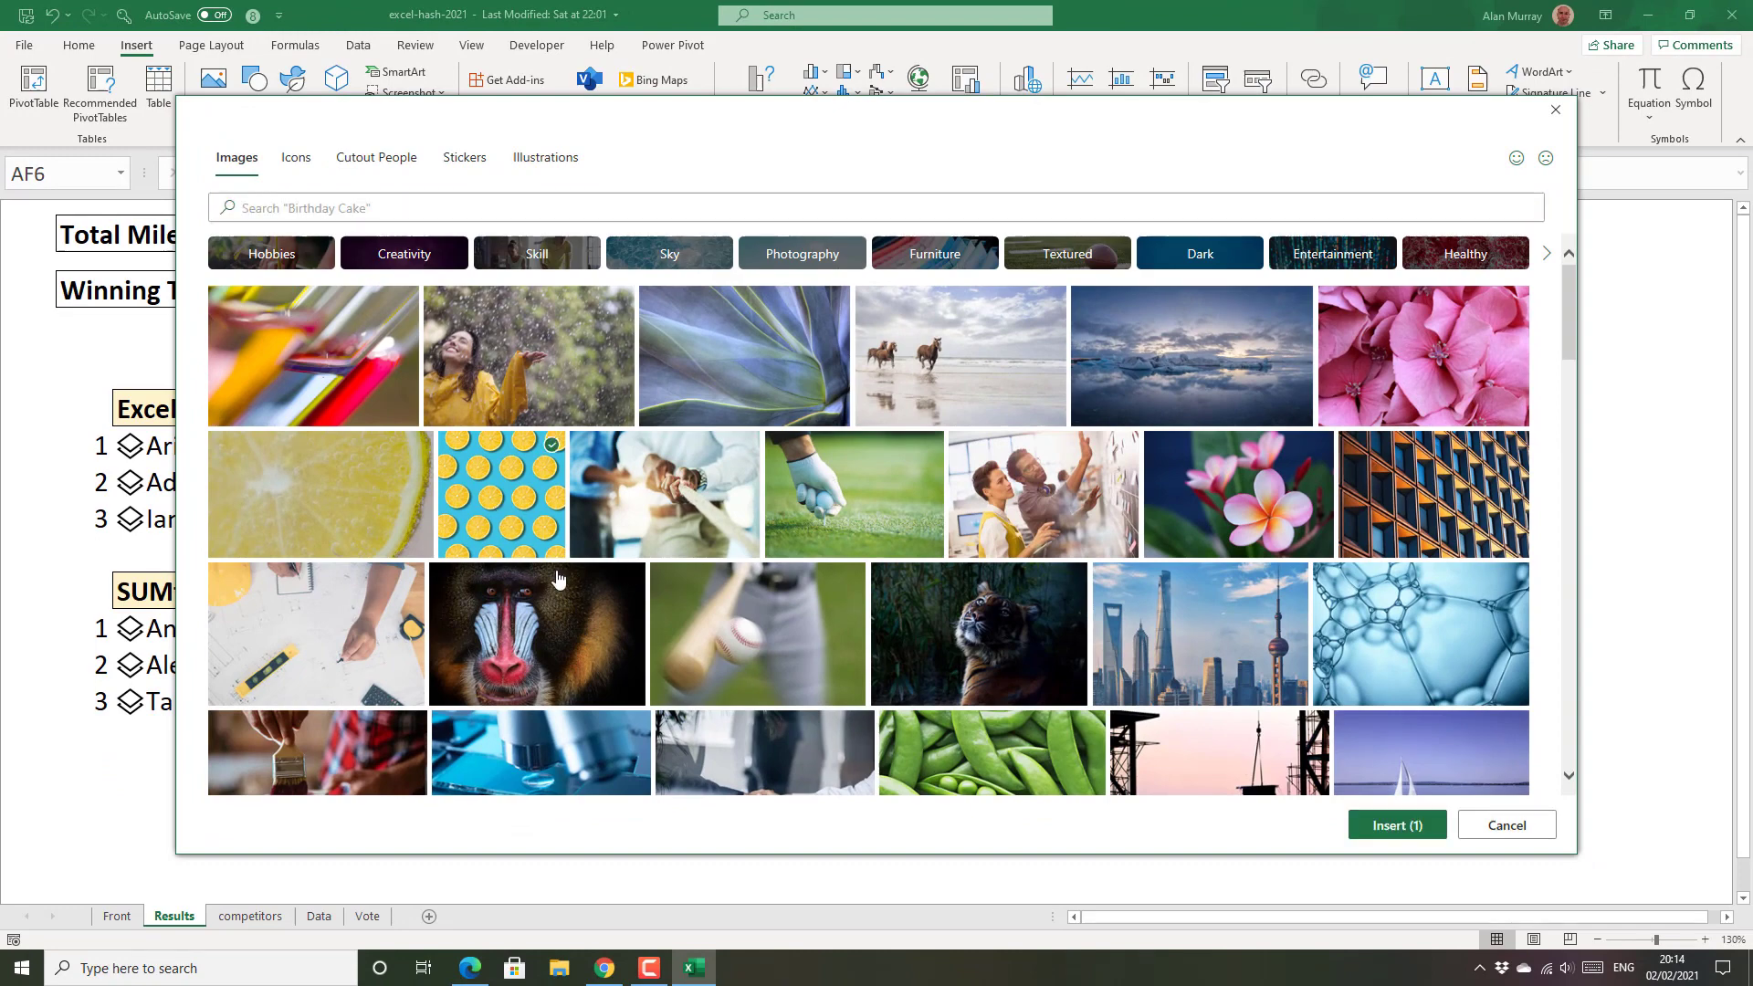
left_click(1389, 831)
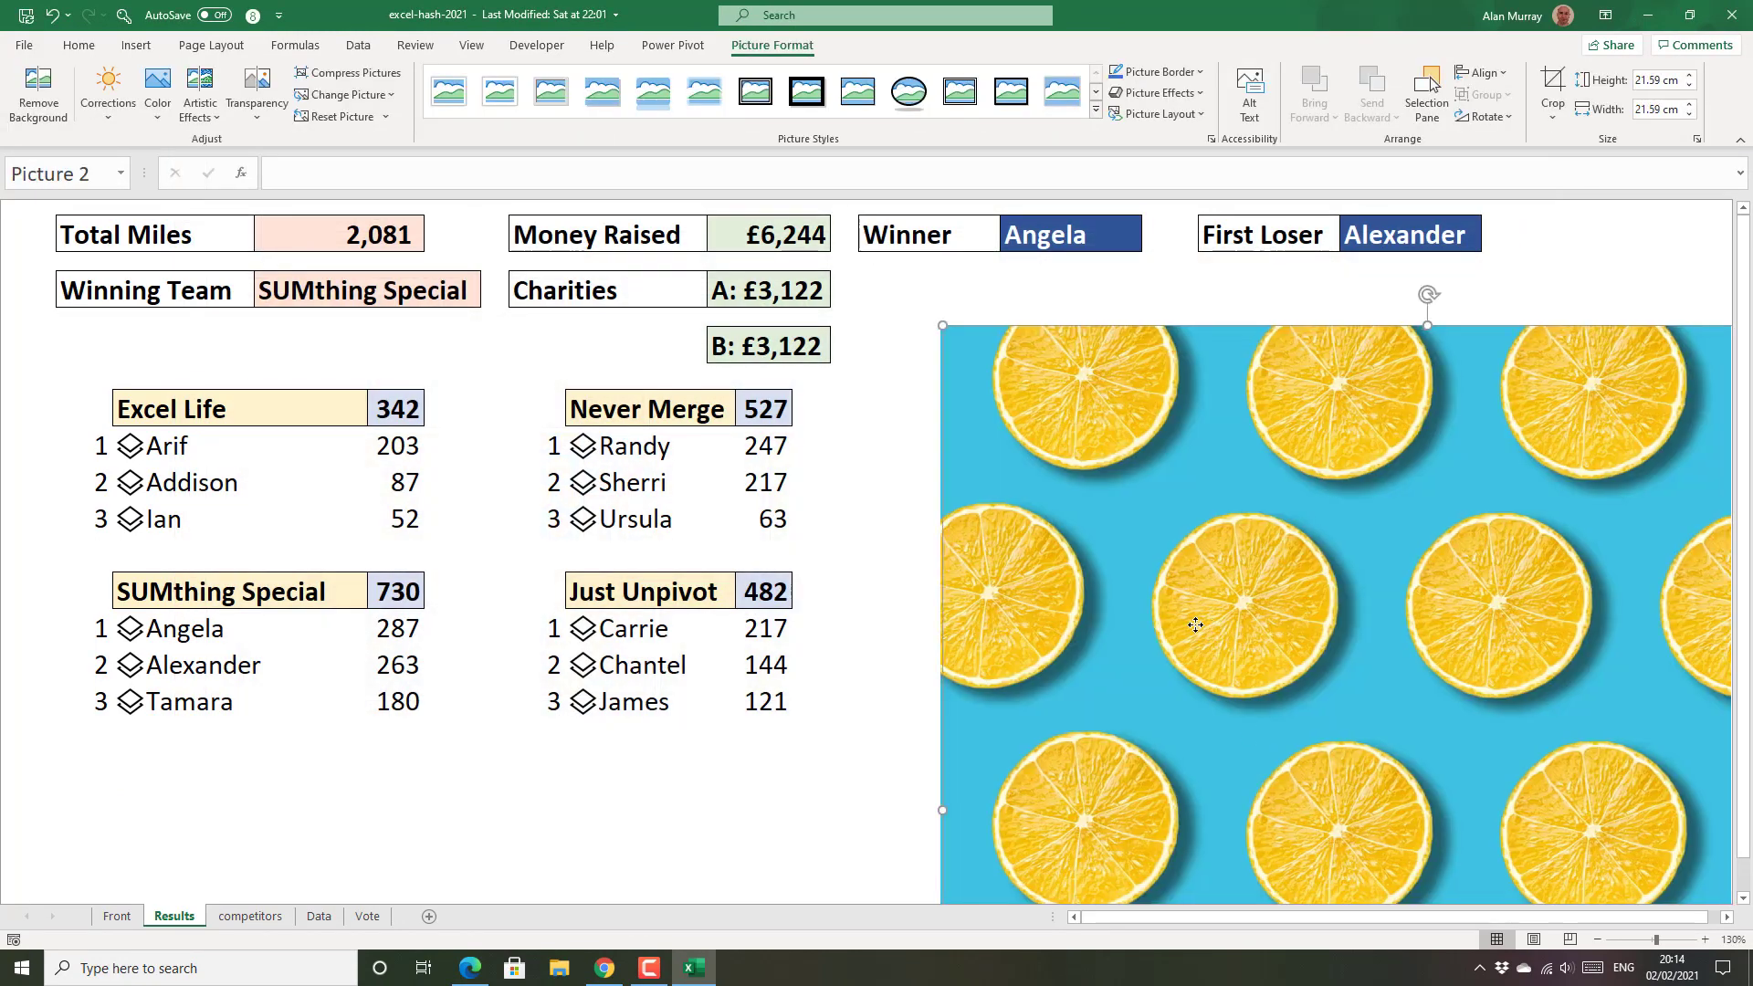
Resize the lemon picture to a 12.7 x 9.48 cm portrait below the Winner cell
left_click_drag(1197, 625, 693, 547)
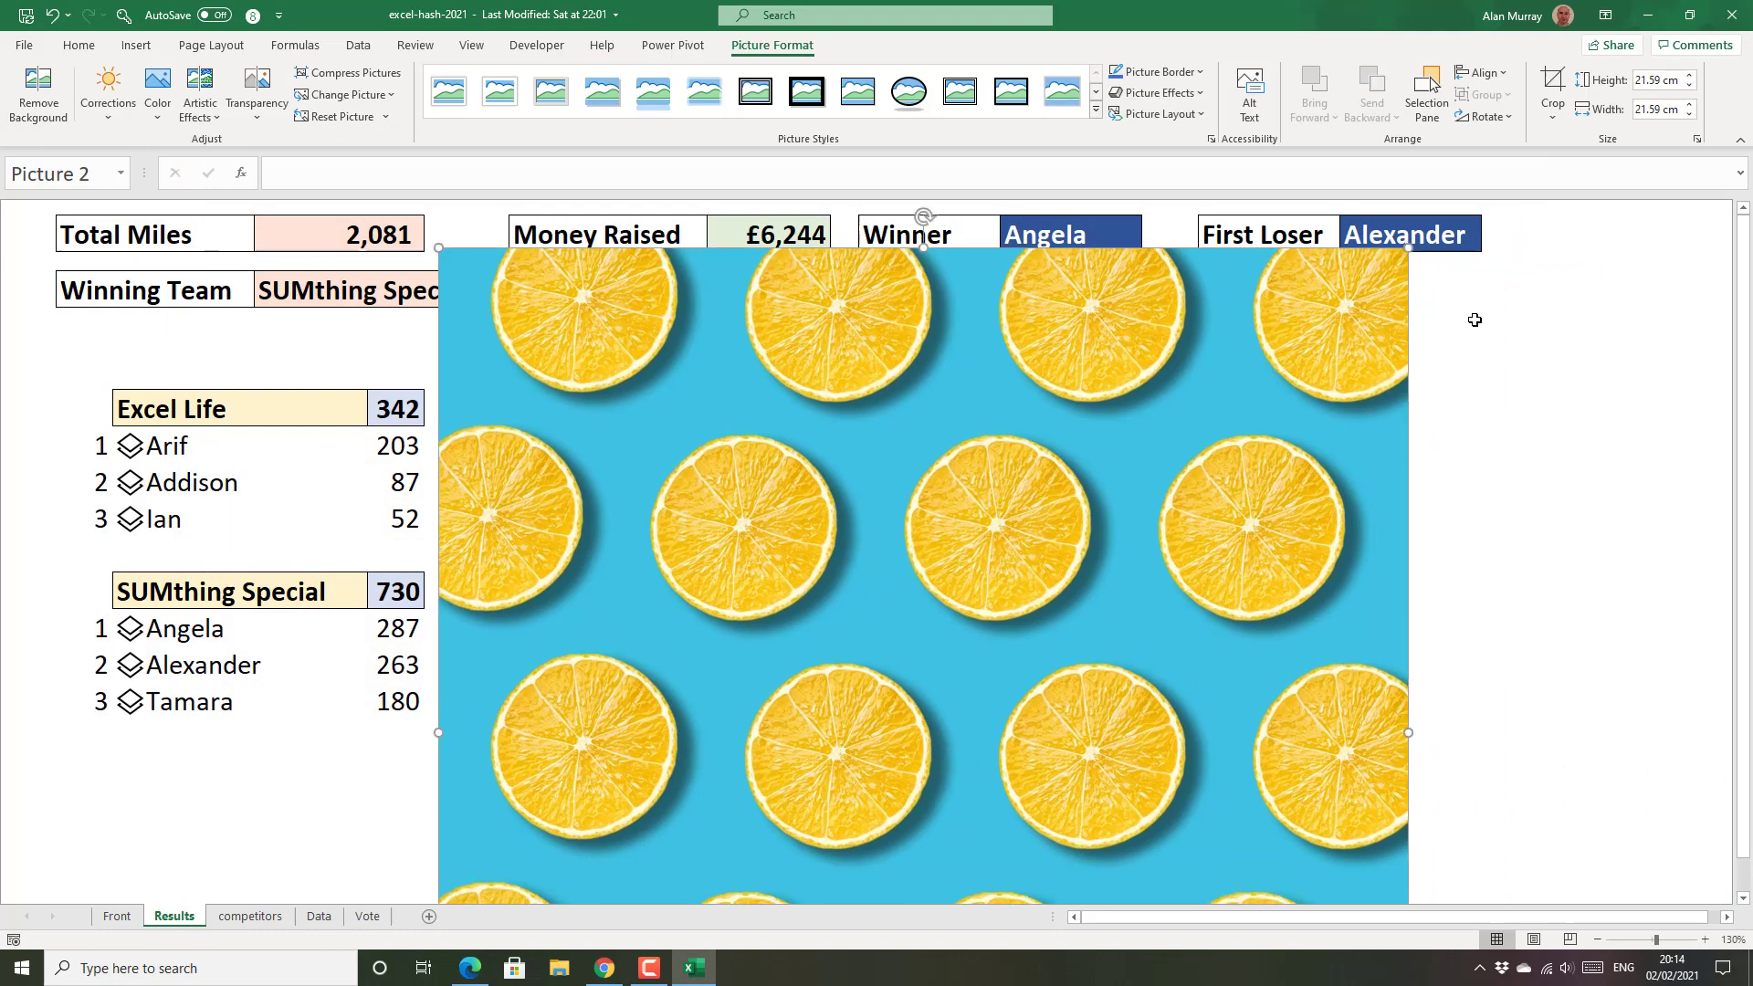
left_click_drag(1409, 247, 881, 647)
left_click_drag(775, 767, 1200, 398)
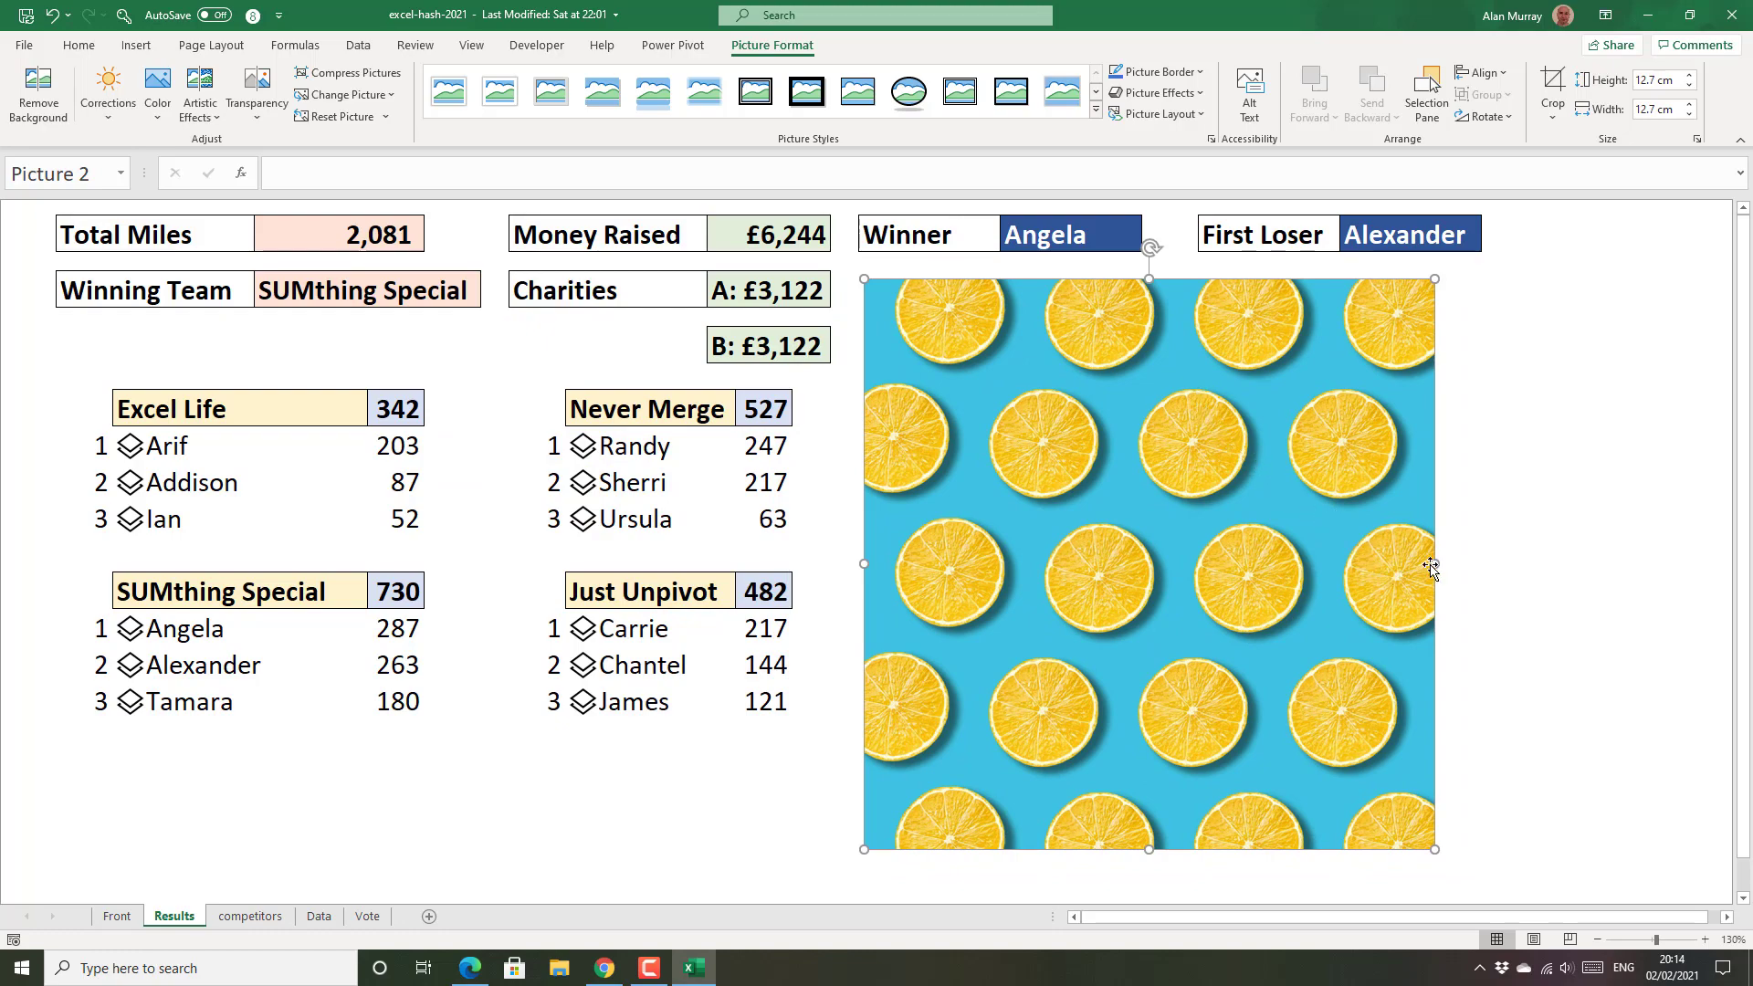
left_click_drag(1433, 564, 1289, 562)
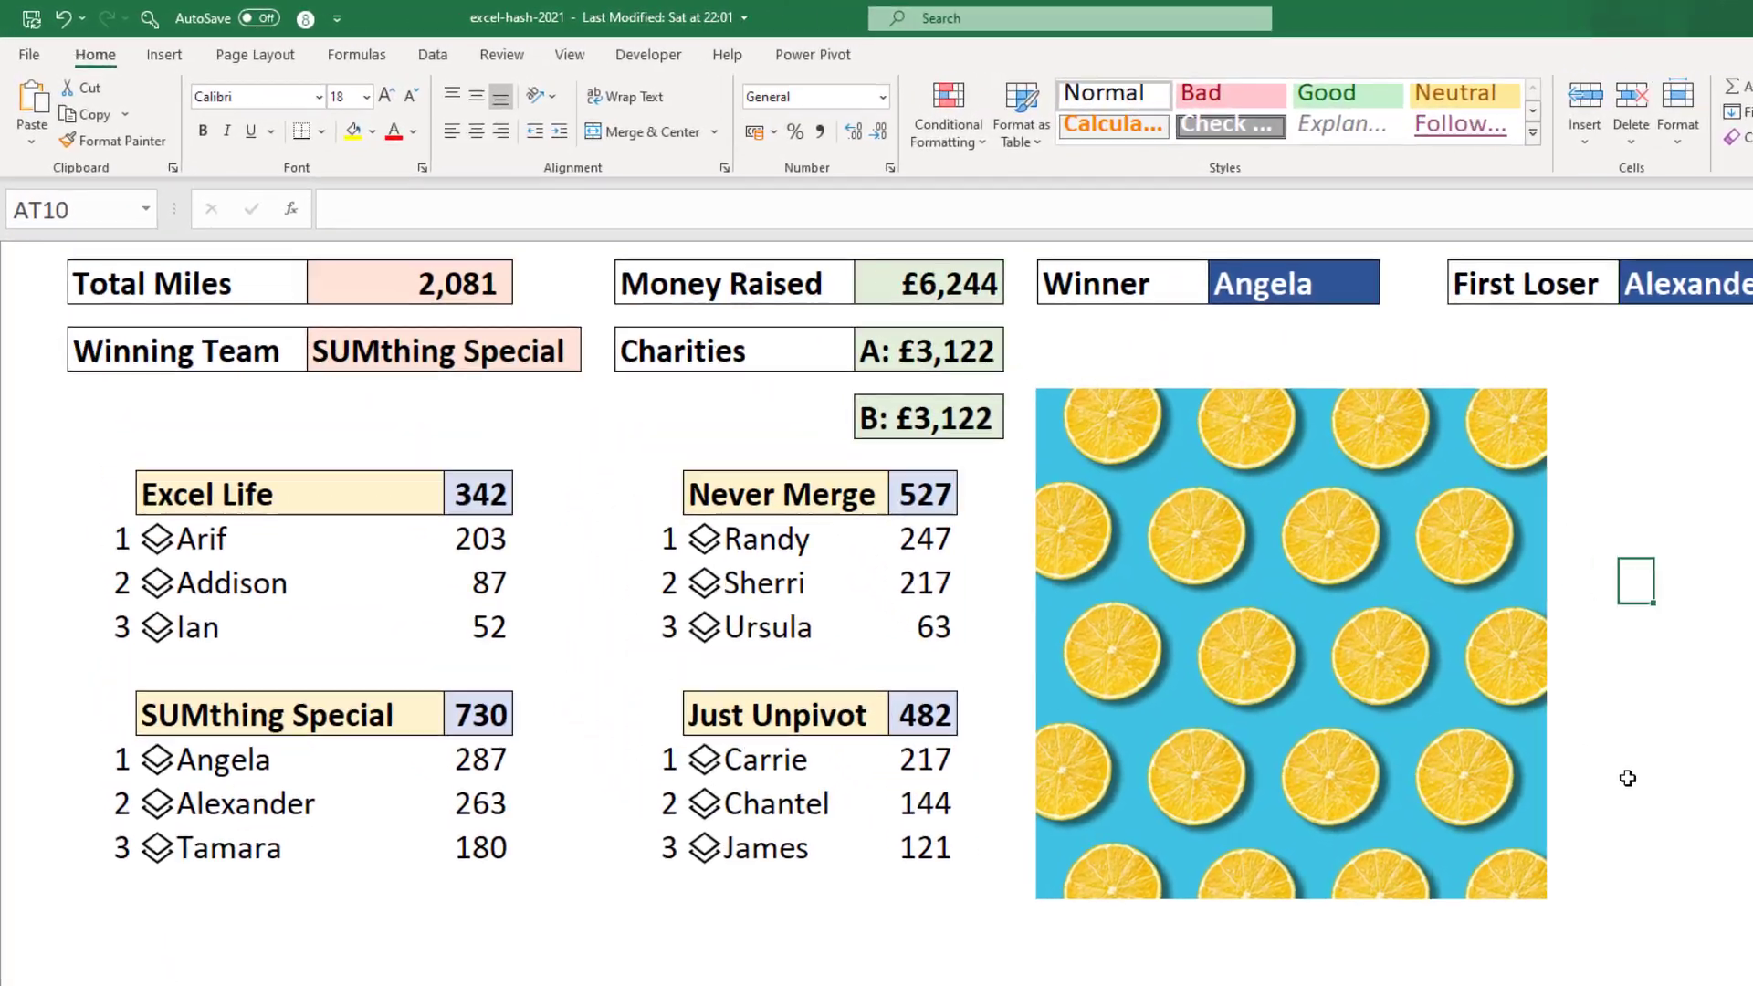
Start an XLOOKUP with lookup value $AH$2 and the Data sheet Name column as lookup array
type("=xl")
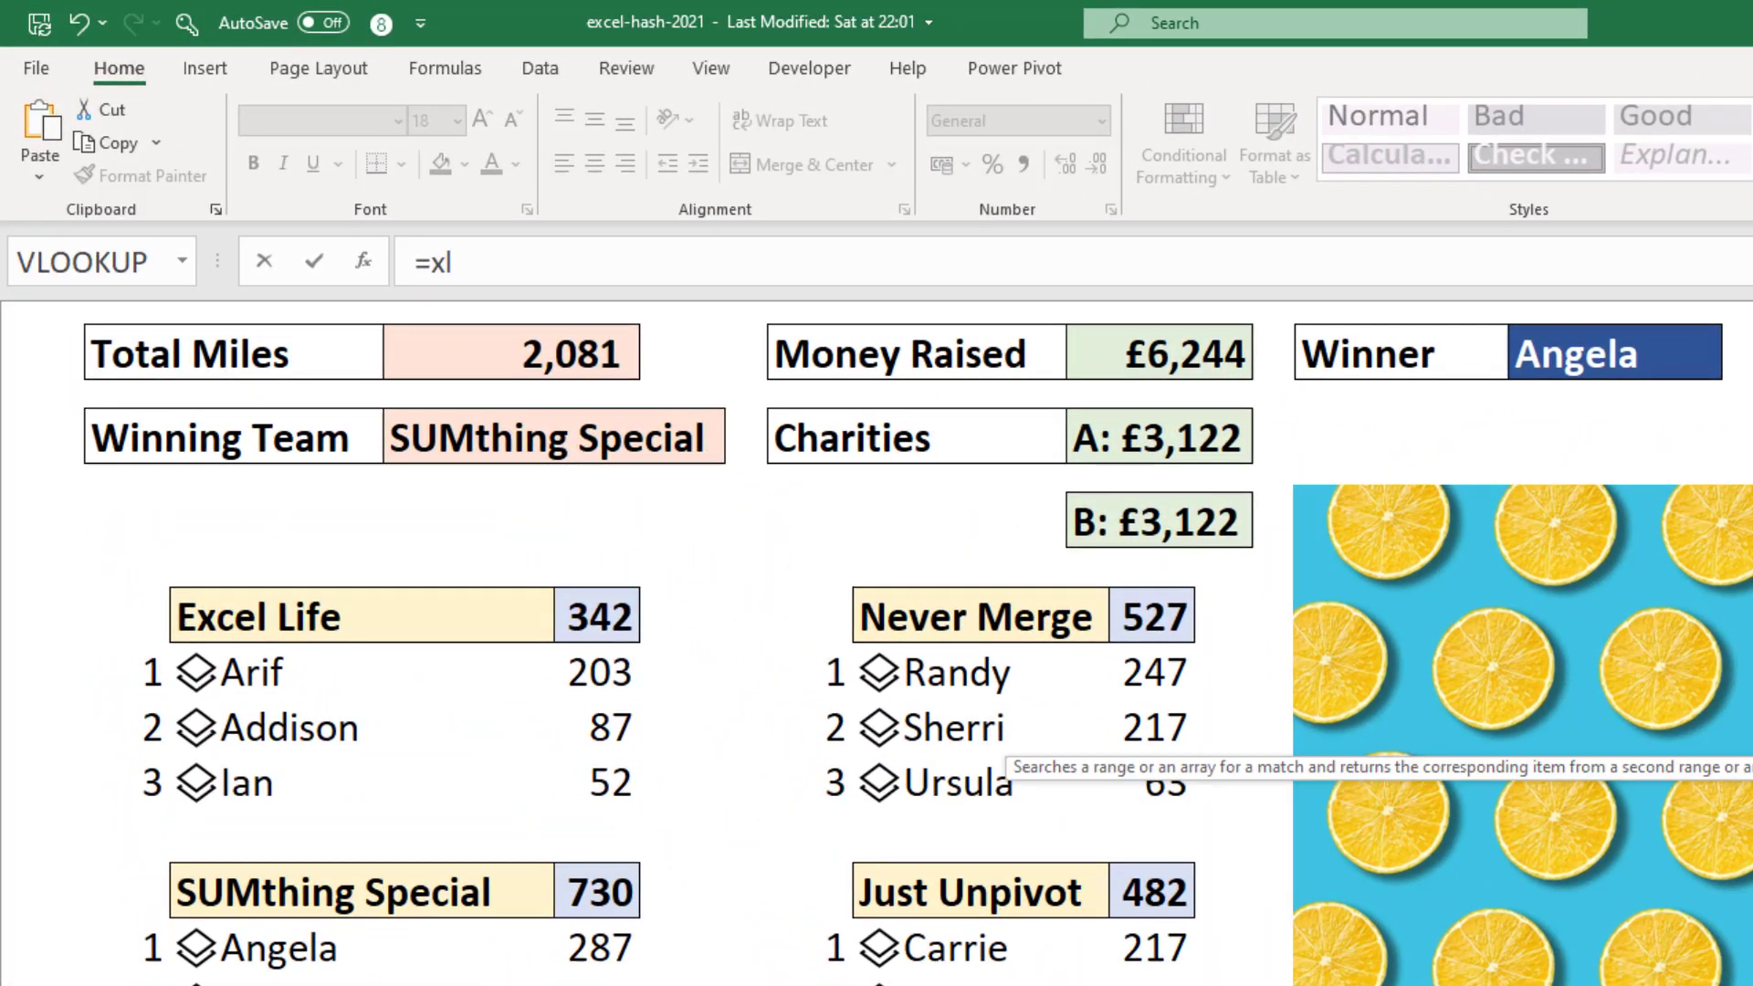
key("Tab")
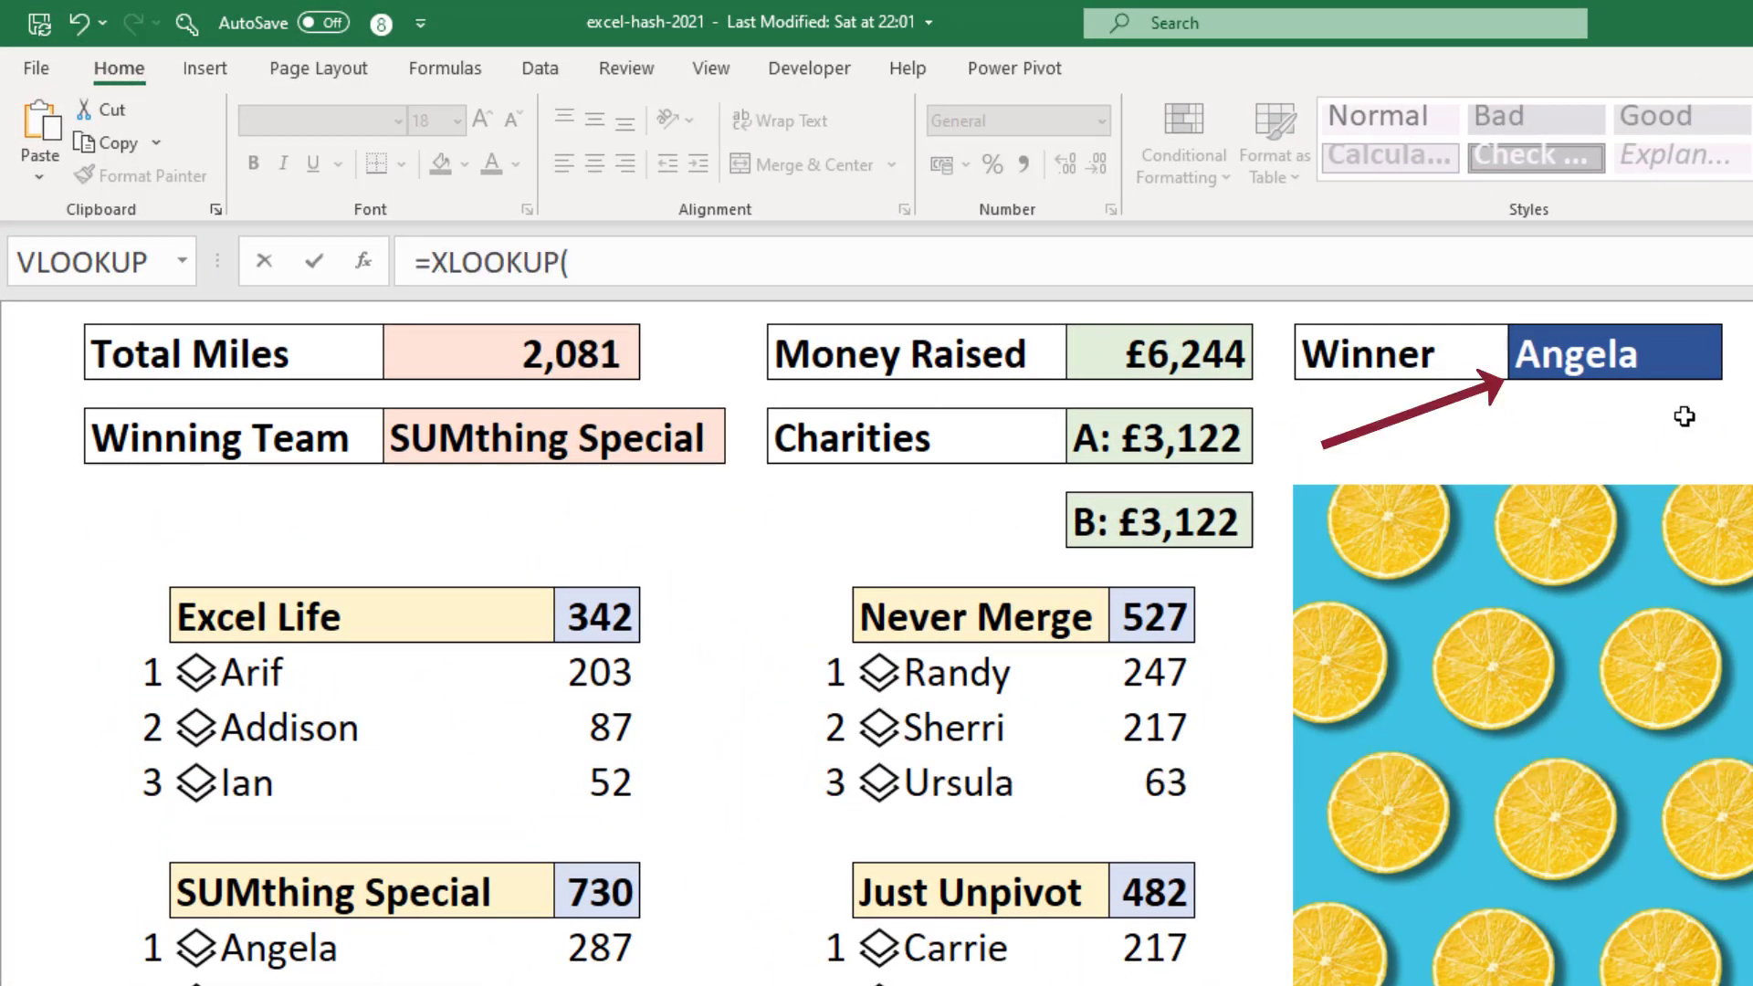
left_click(1649, 363)
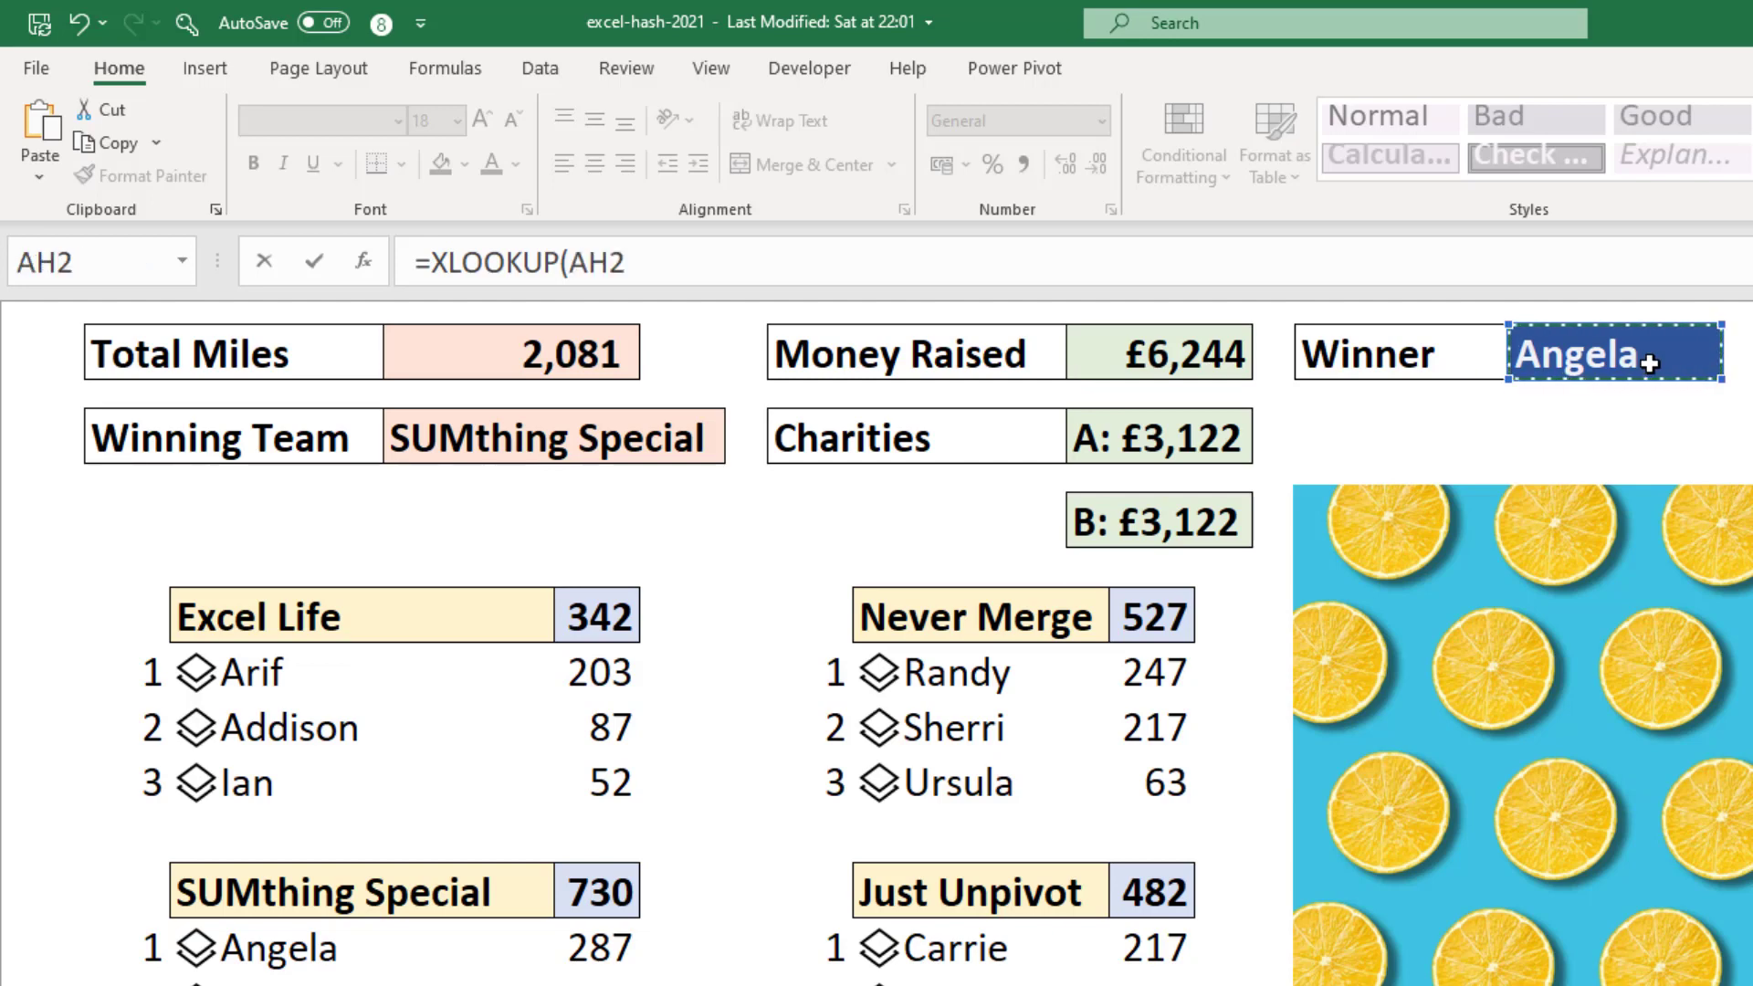
key("F4")
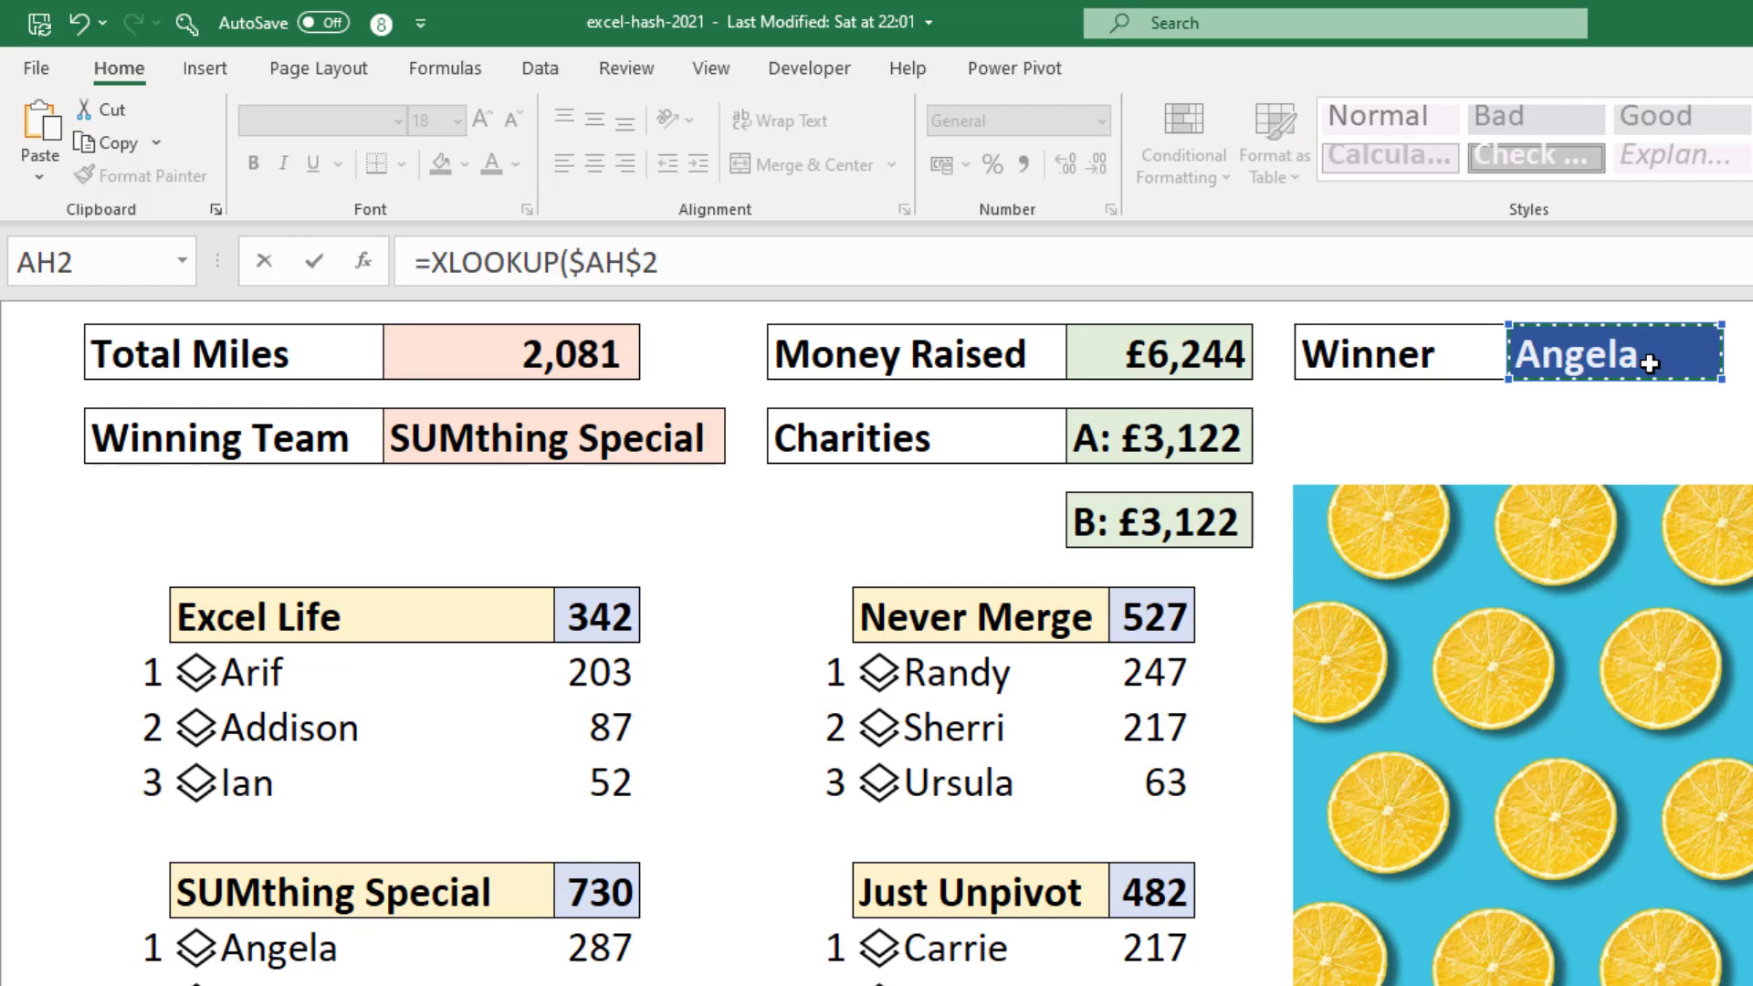
type(",")
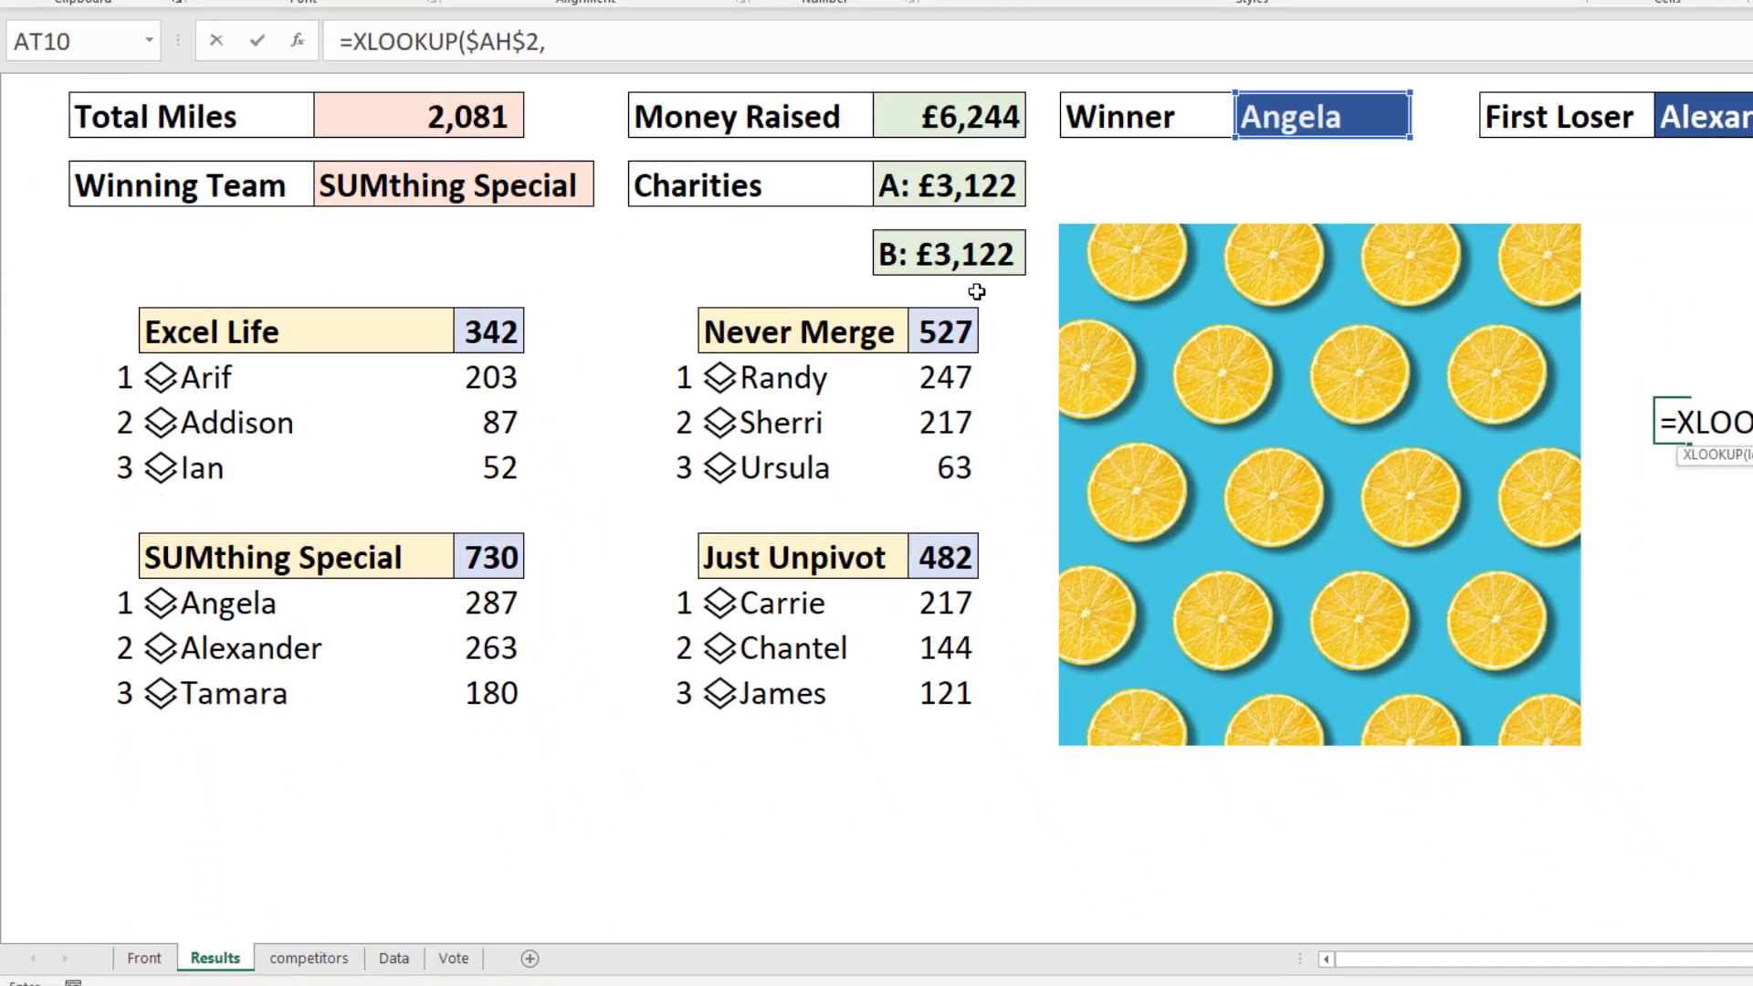
left_click(393, 957)
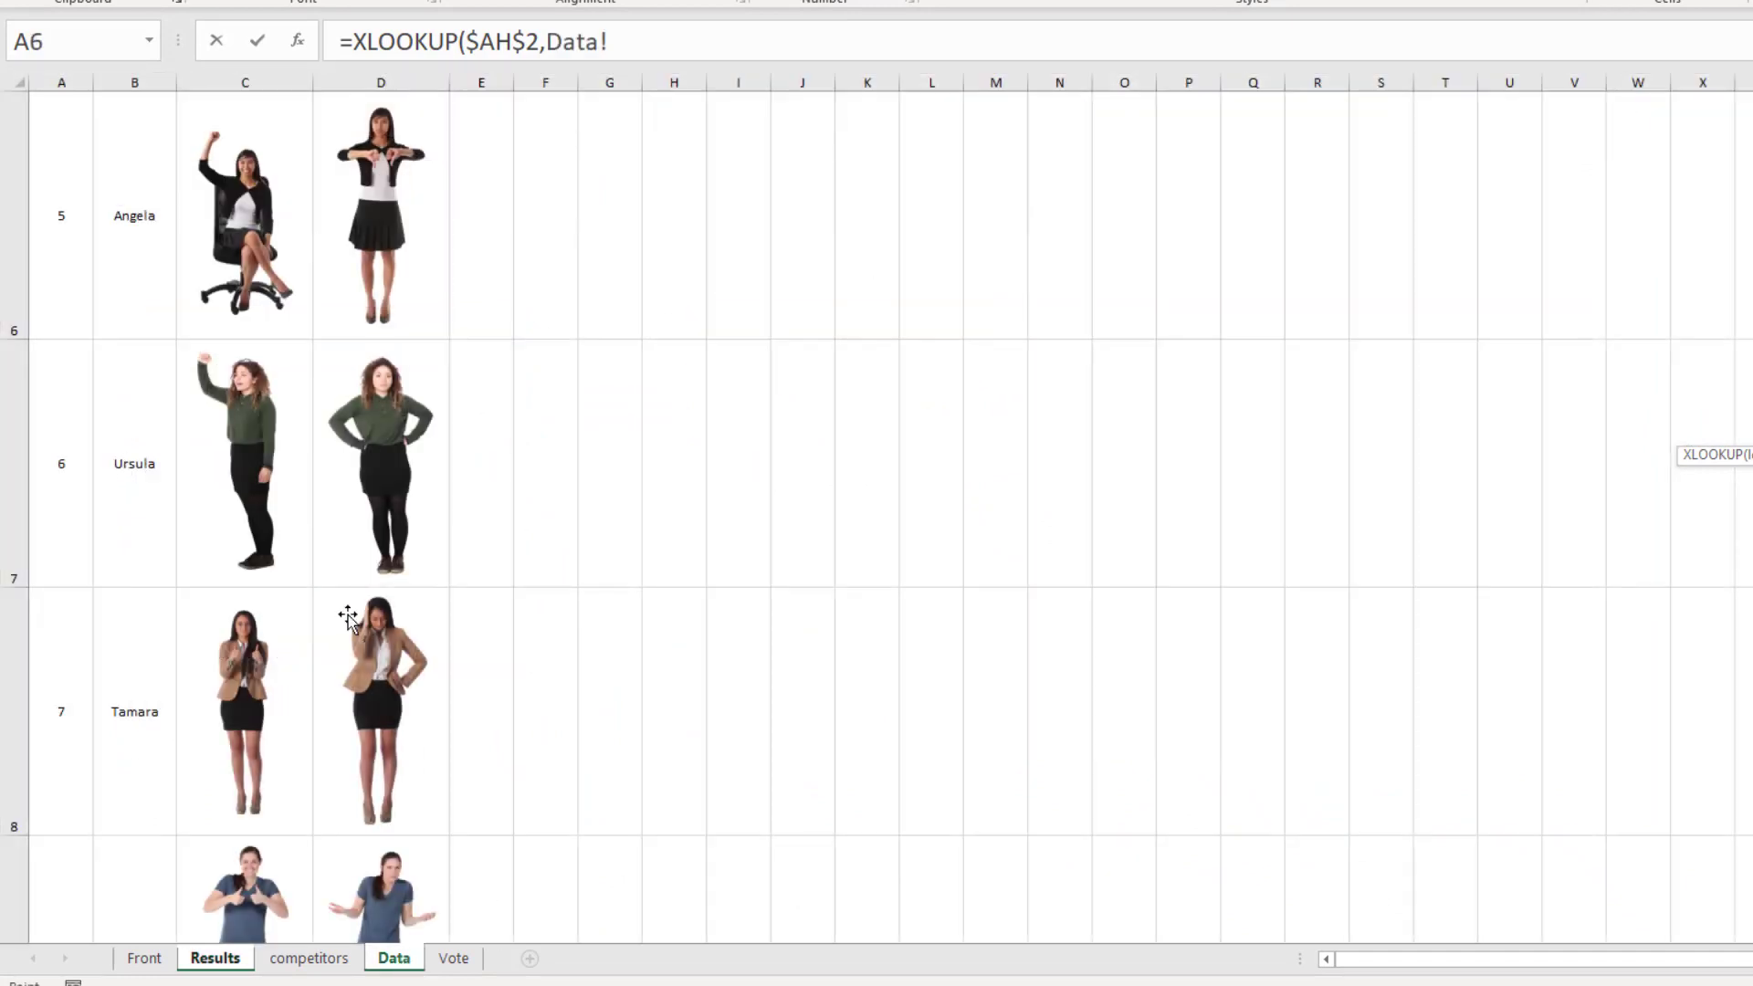
scroll(201, 438, "up", 2)
left_click_drag(146, 166, 140, 962)
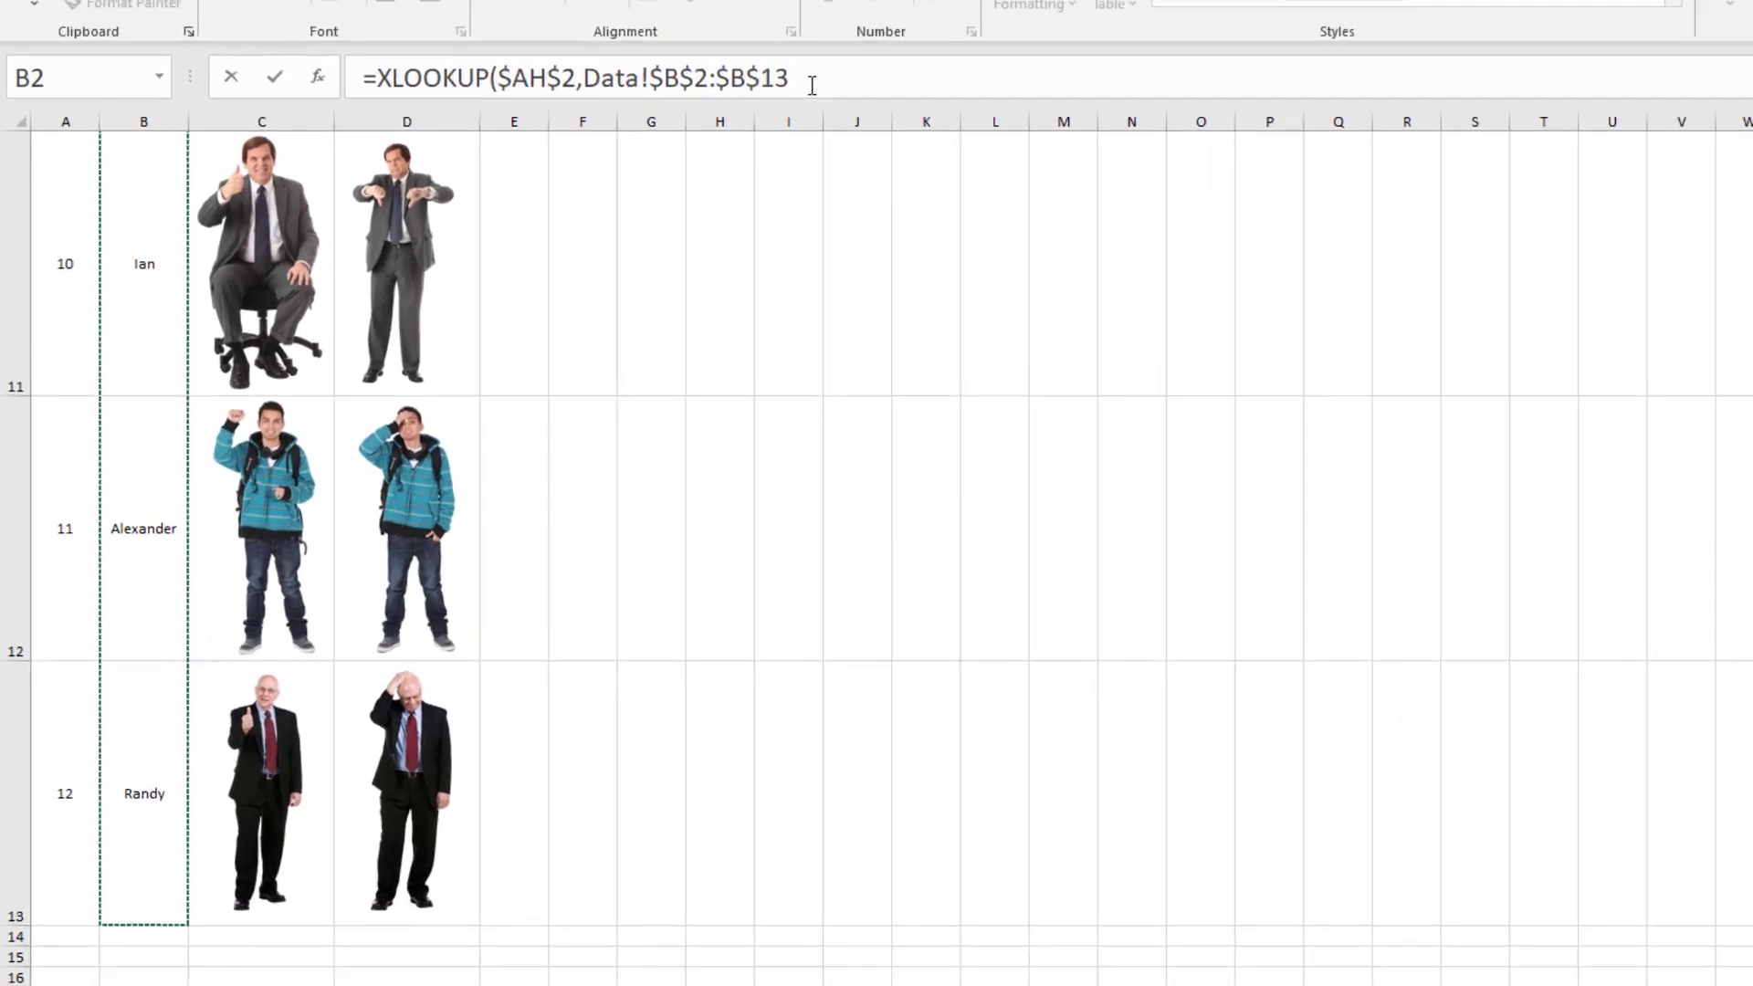
type(",")
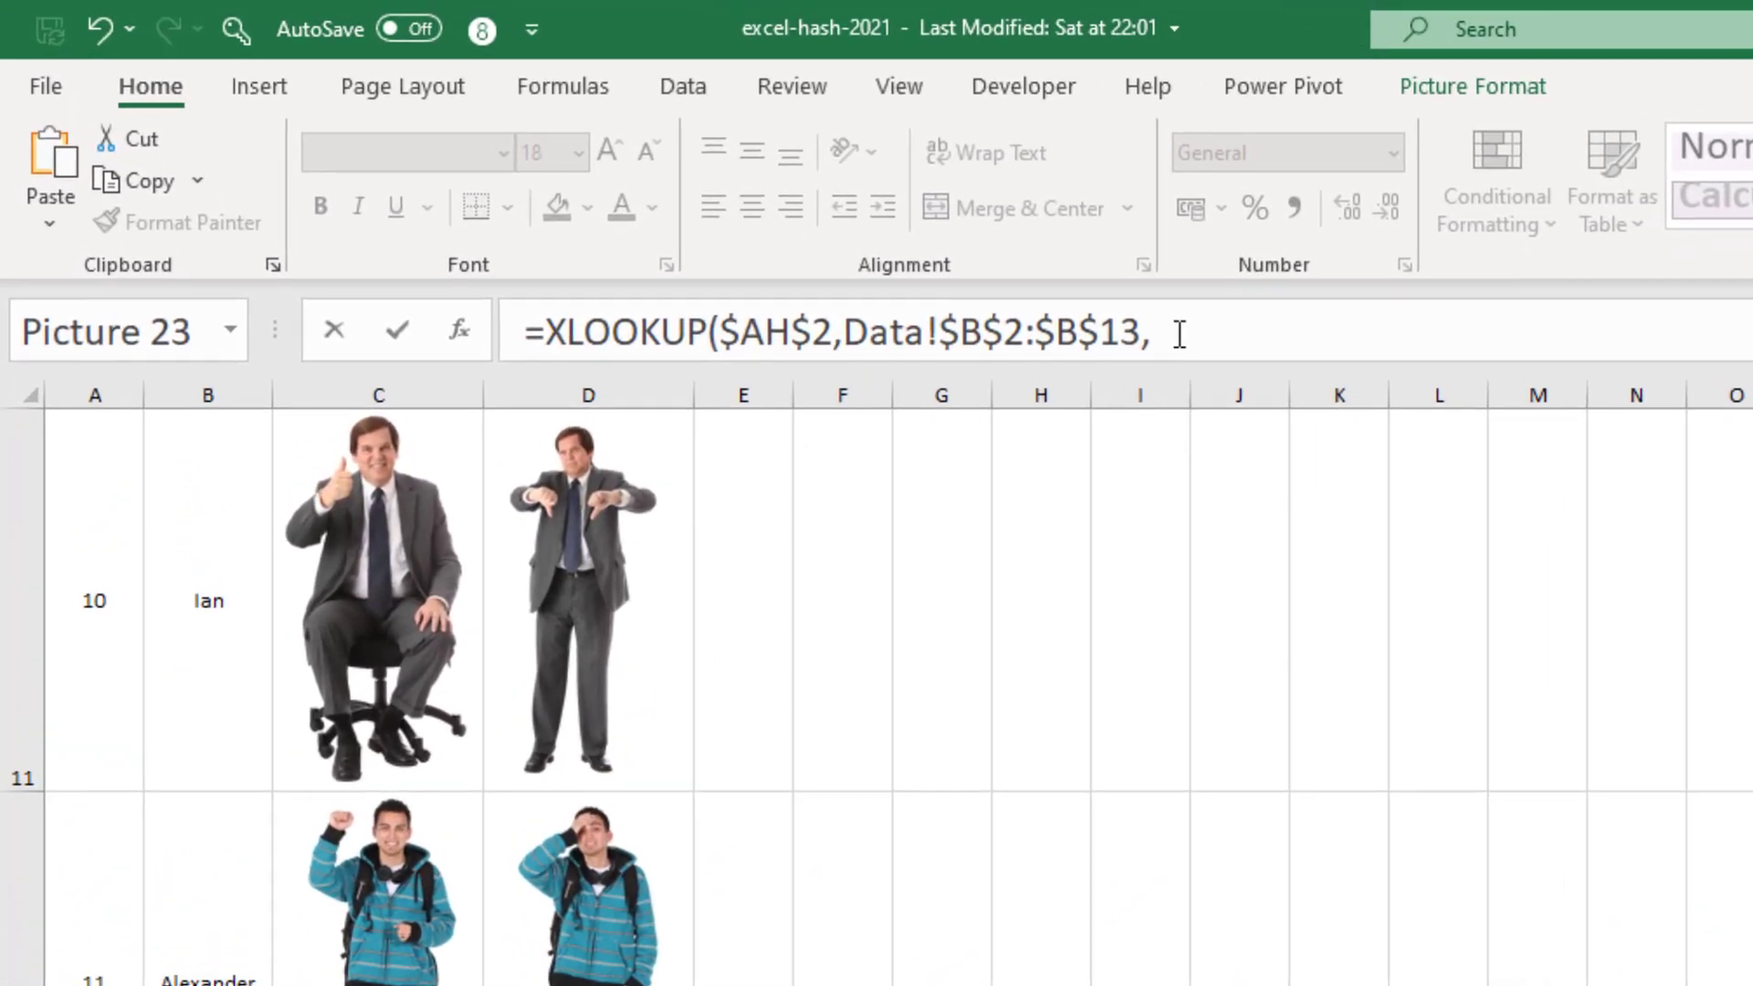
Add Data!$c$2:$c$13 as the return array, close the formula, and copy it
left_click_drag(844, 330, 1139, 333)
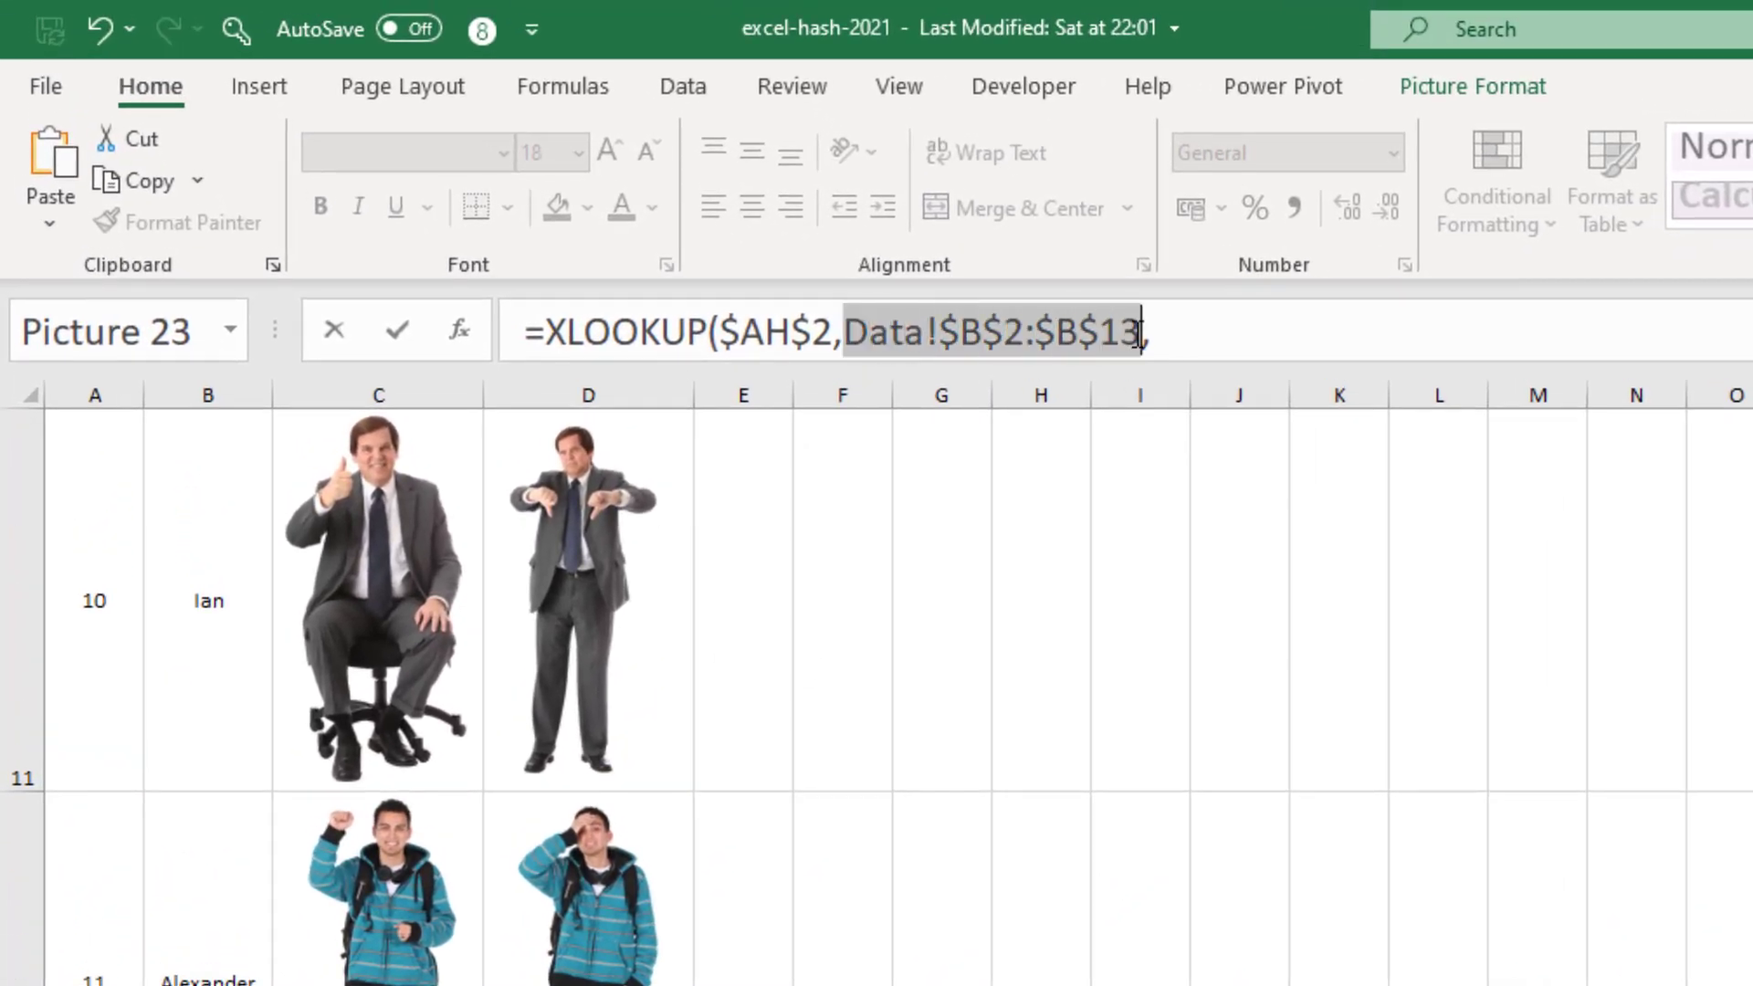
key("ctrl+c")
left_click(1194, 328)
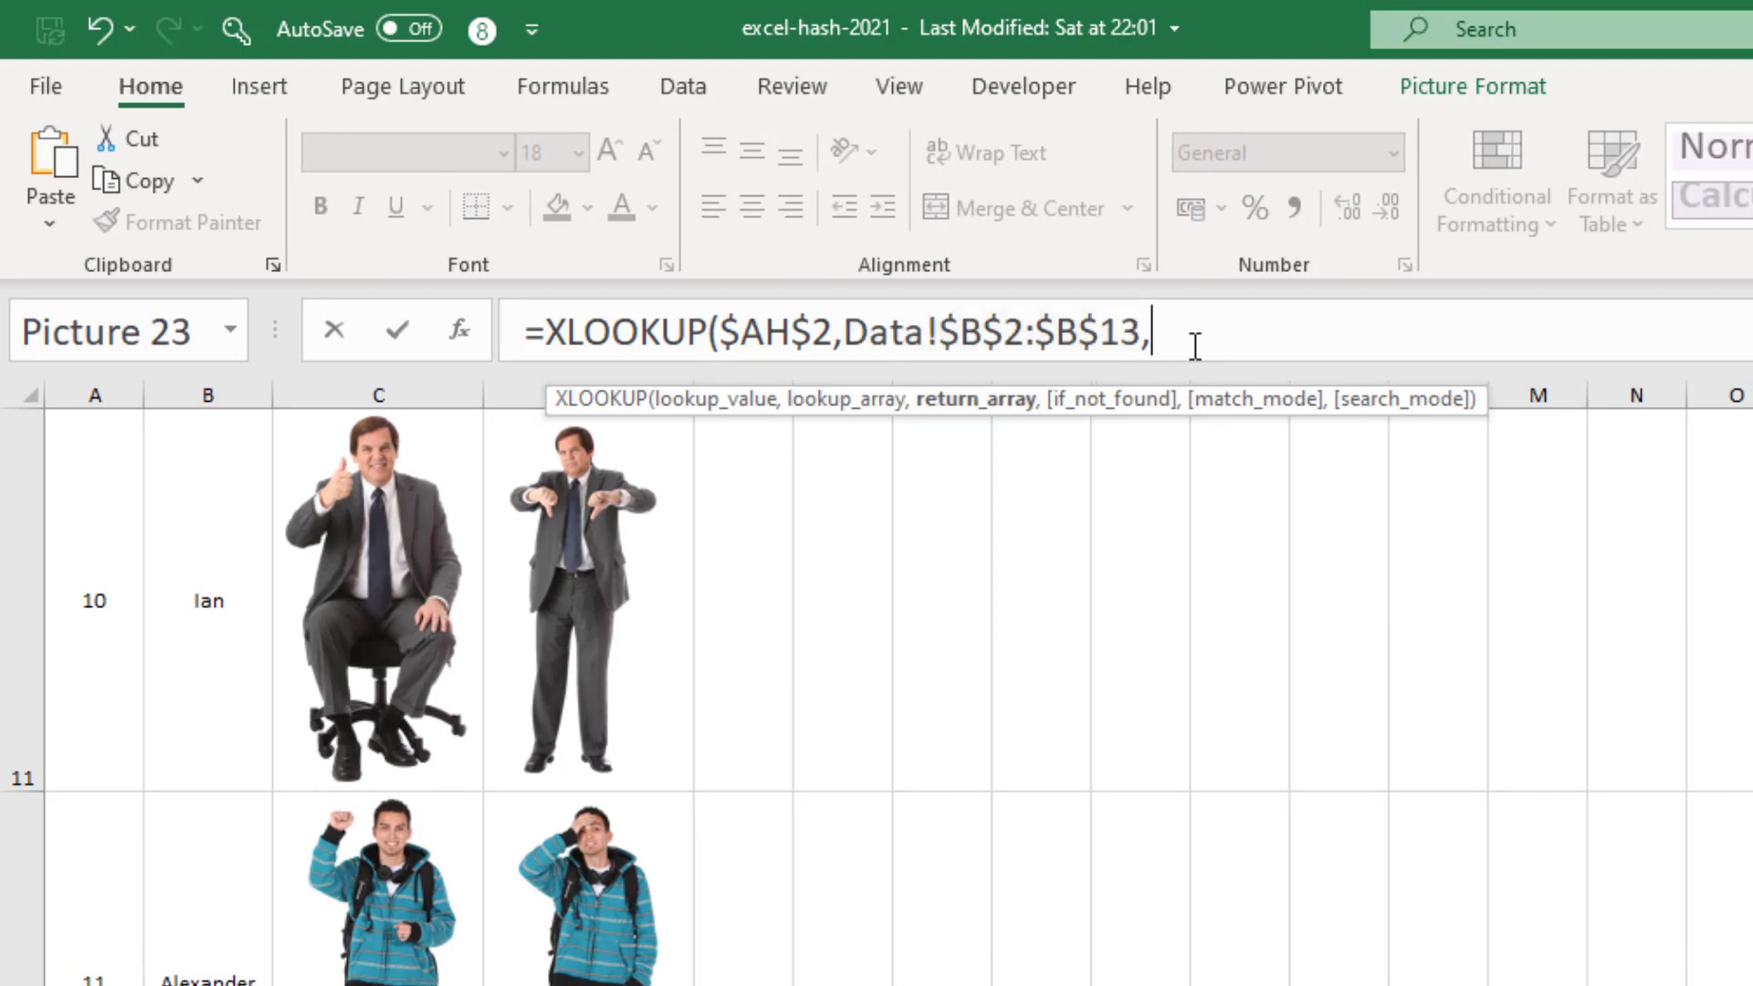
key("ctrl+v")
left_click_drag(1269, 333, 1383, 335)
type("c$2:$")
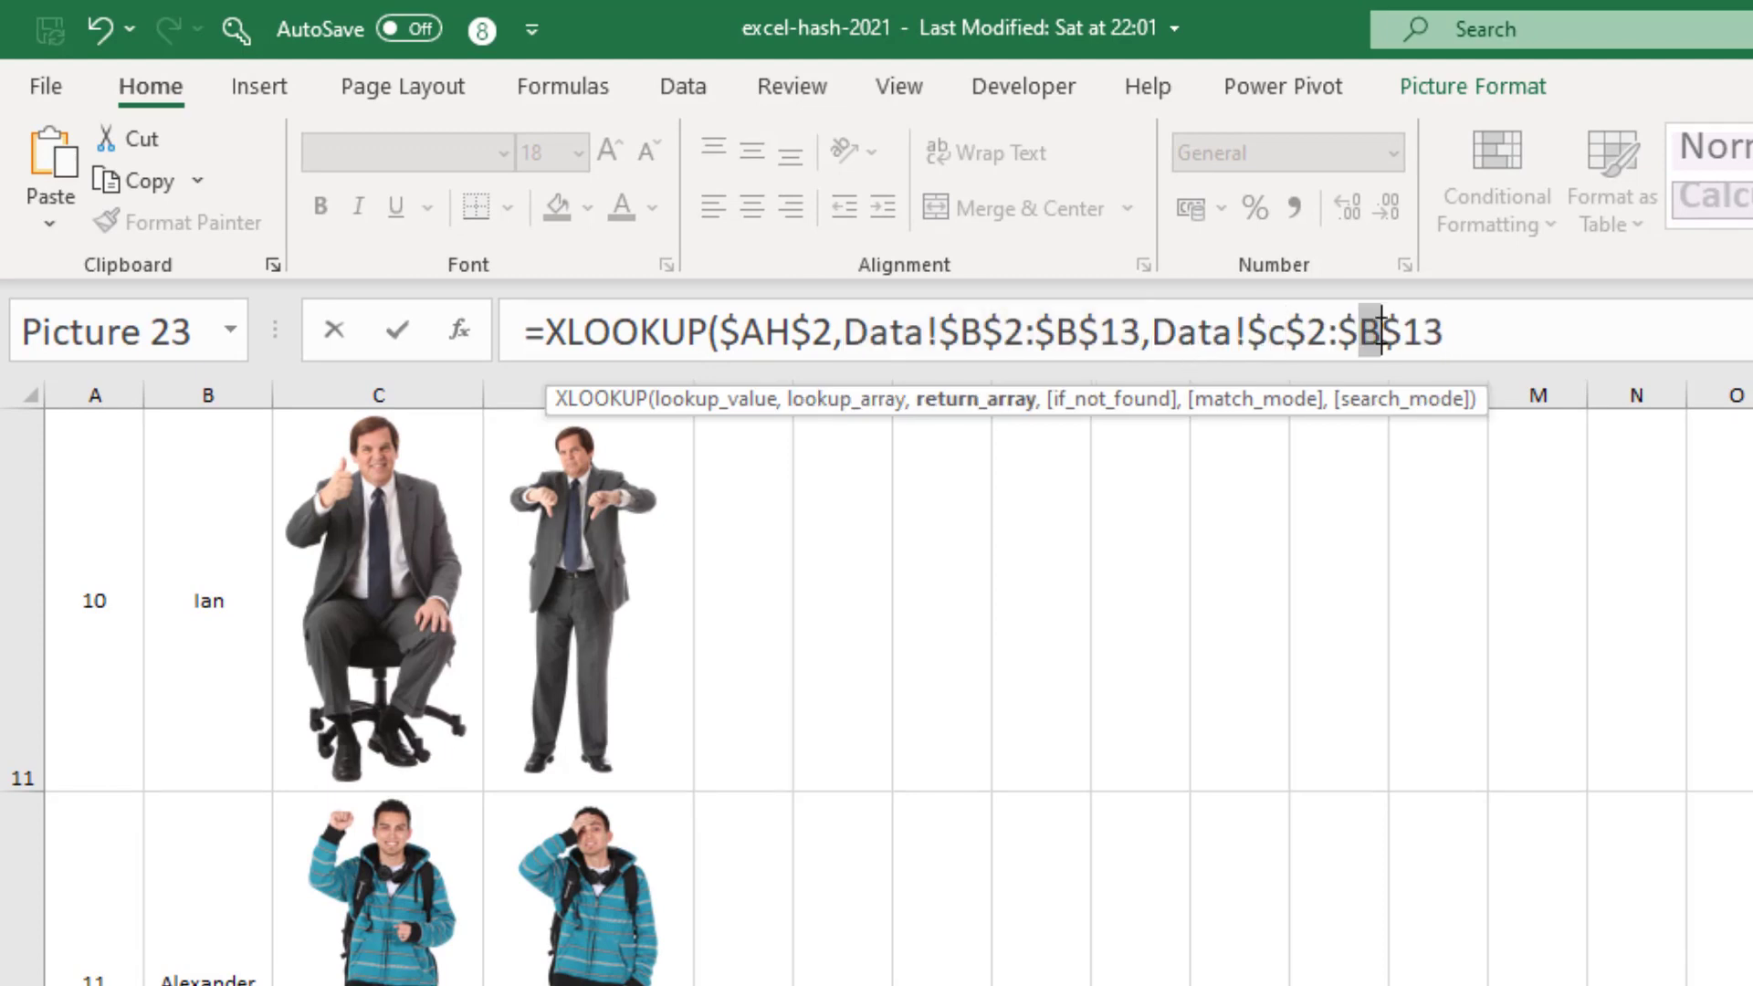
type("c")
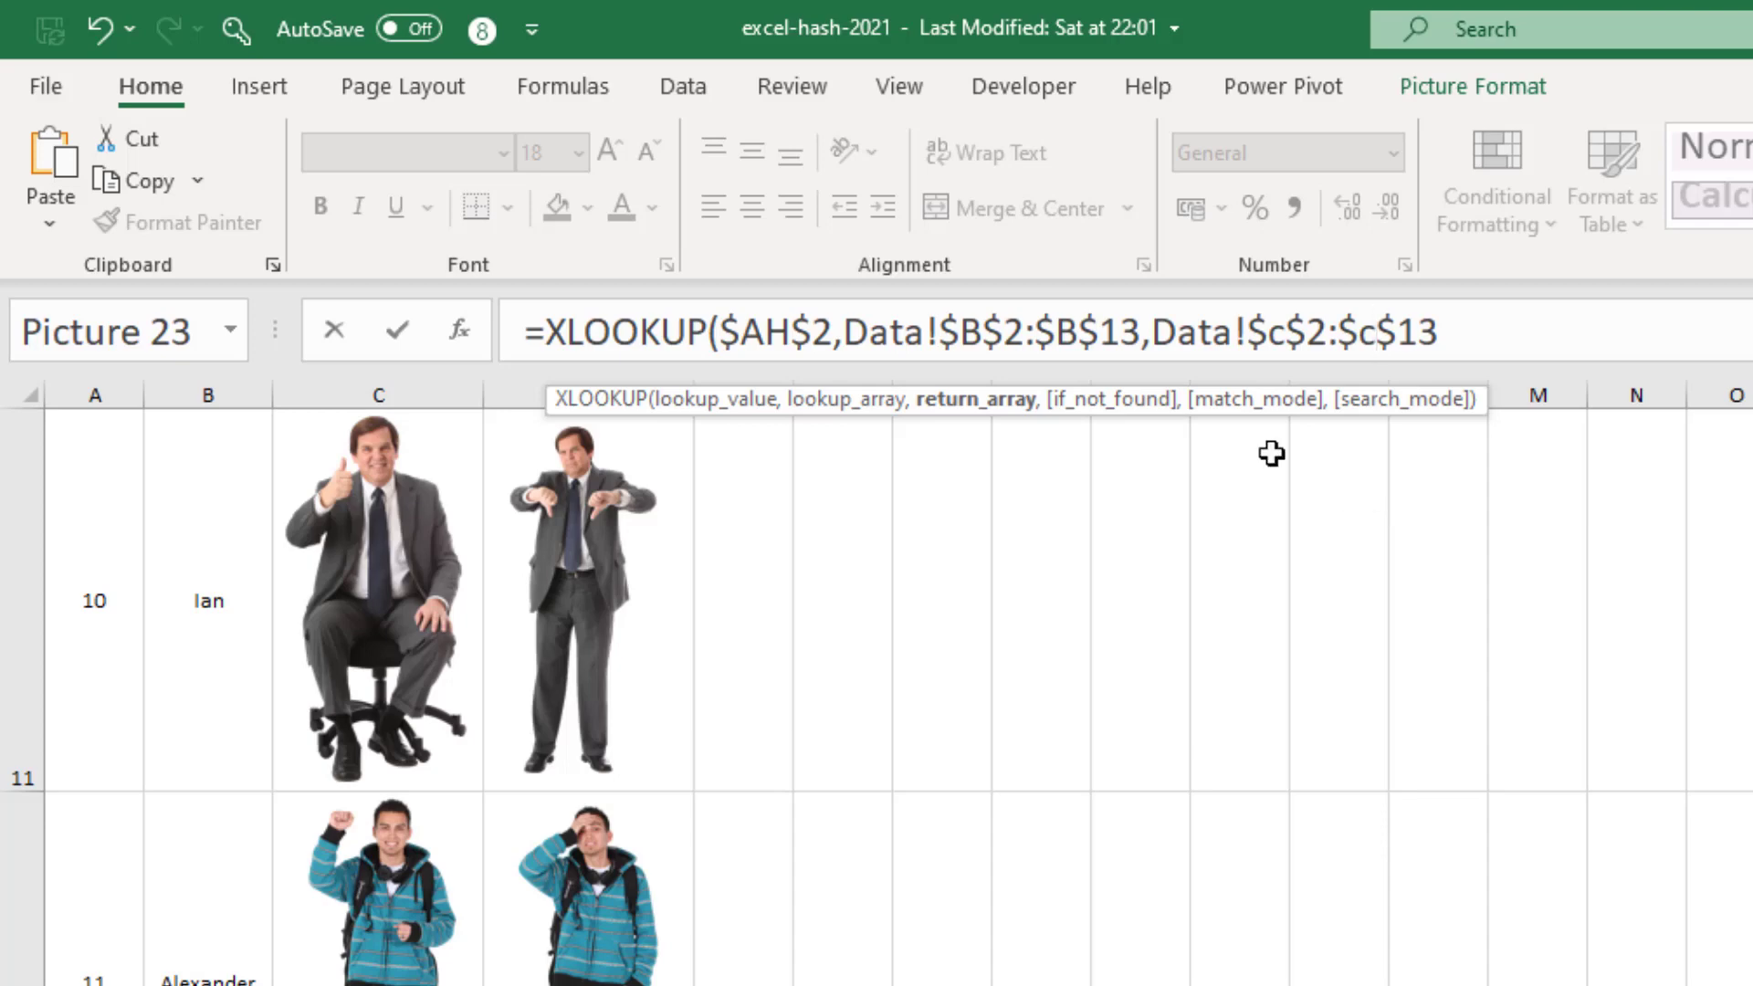
left_click(1446, 335)
type(")")
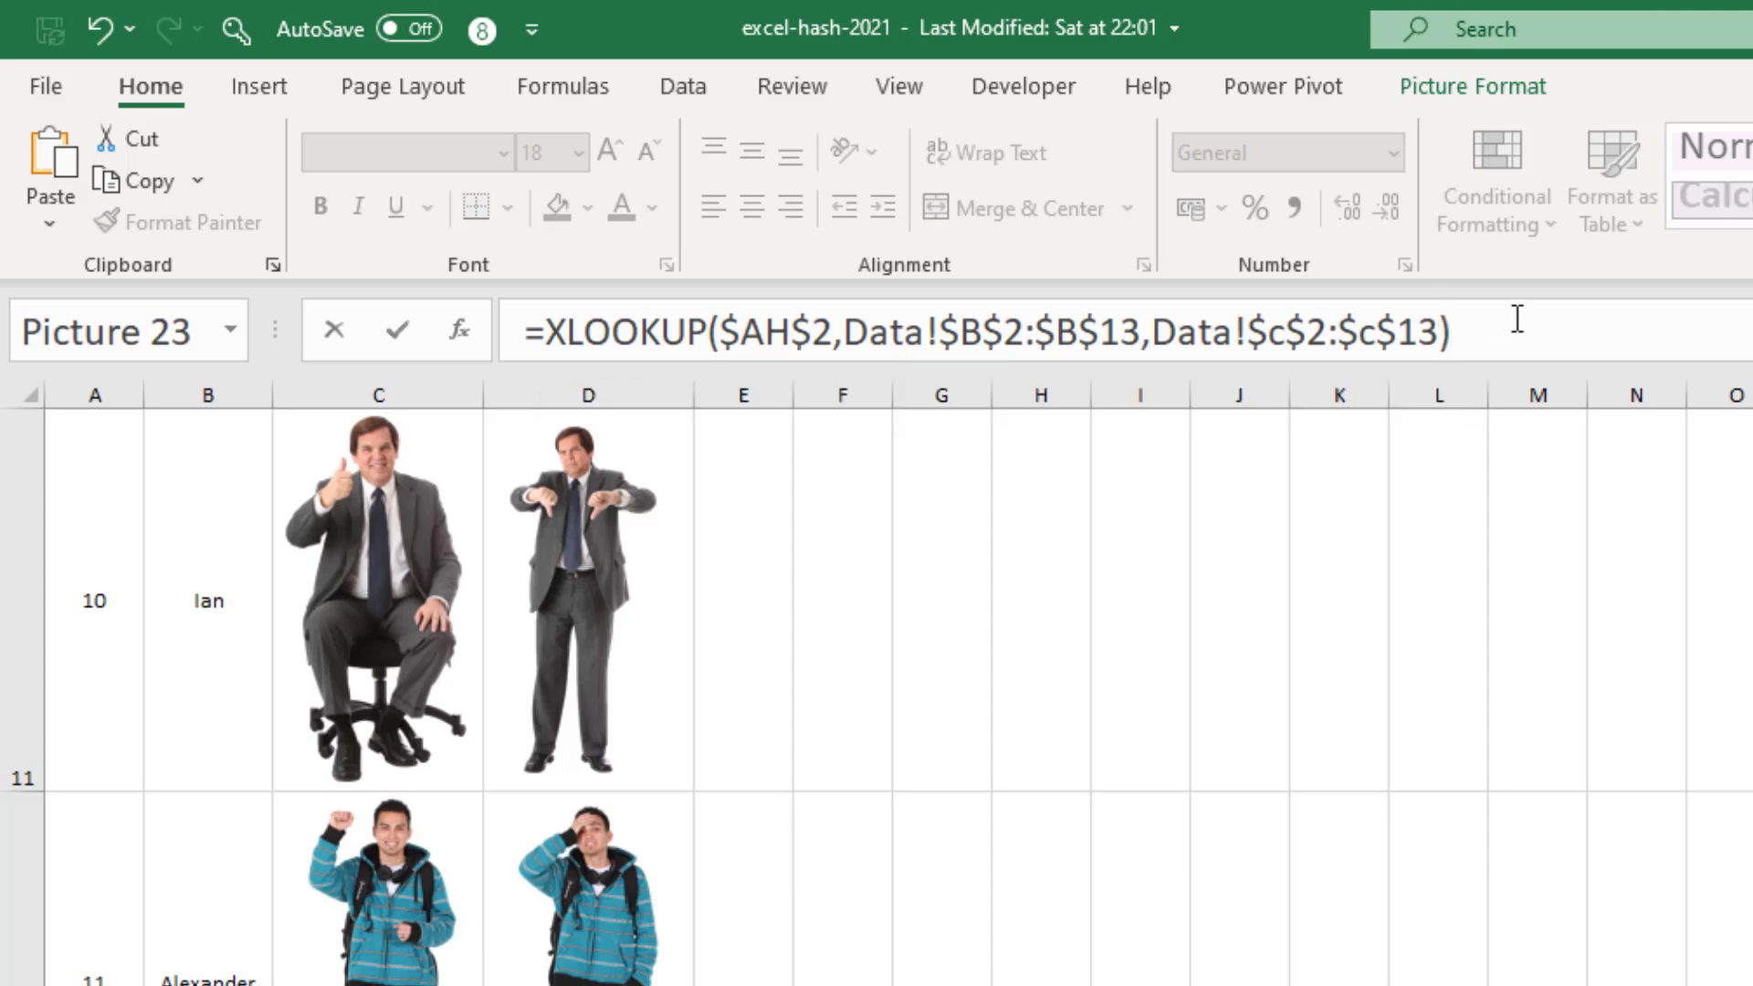
left_click_drag(1519, 319, 508, 313)
key("ctrl+c")
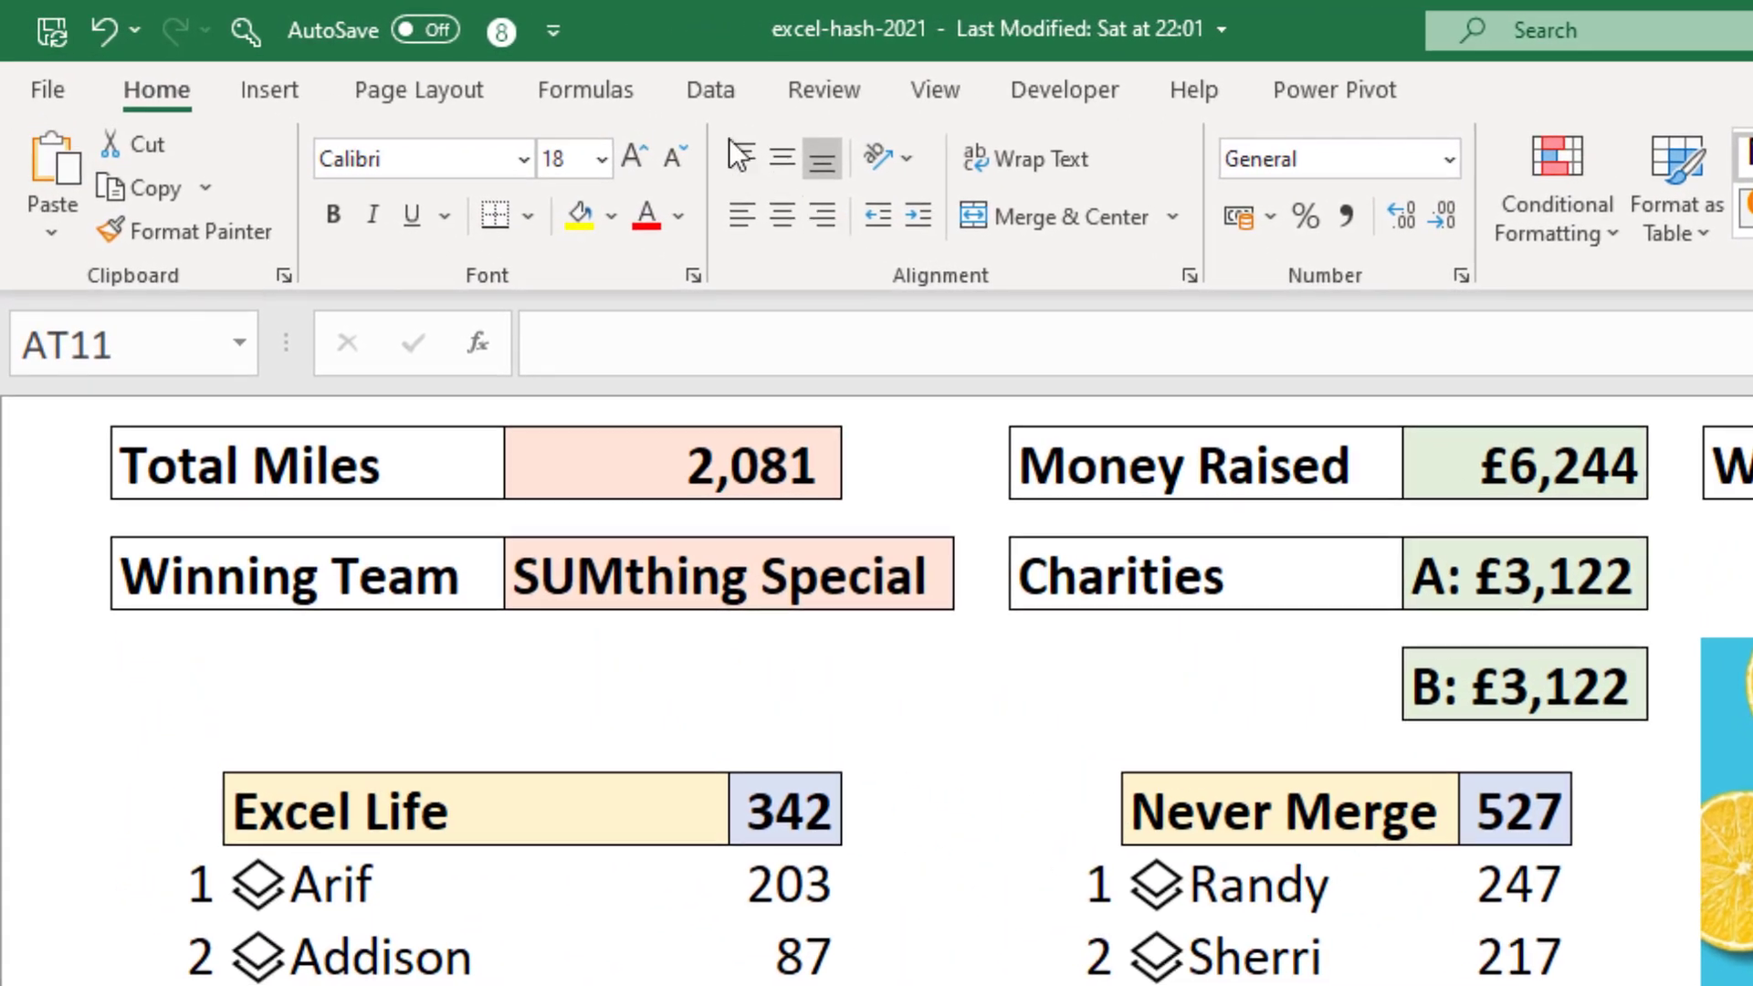
Define the name 'winner' whose Refers to is the pasted XLOOKUP formula
left_click(636, 95)
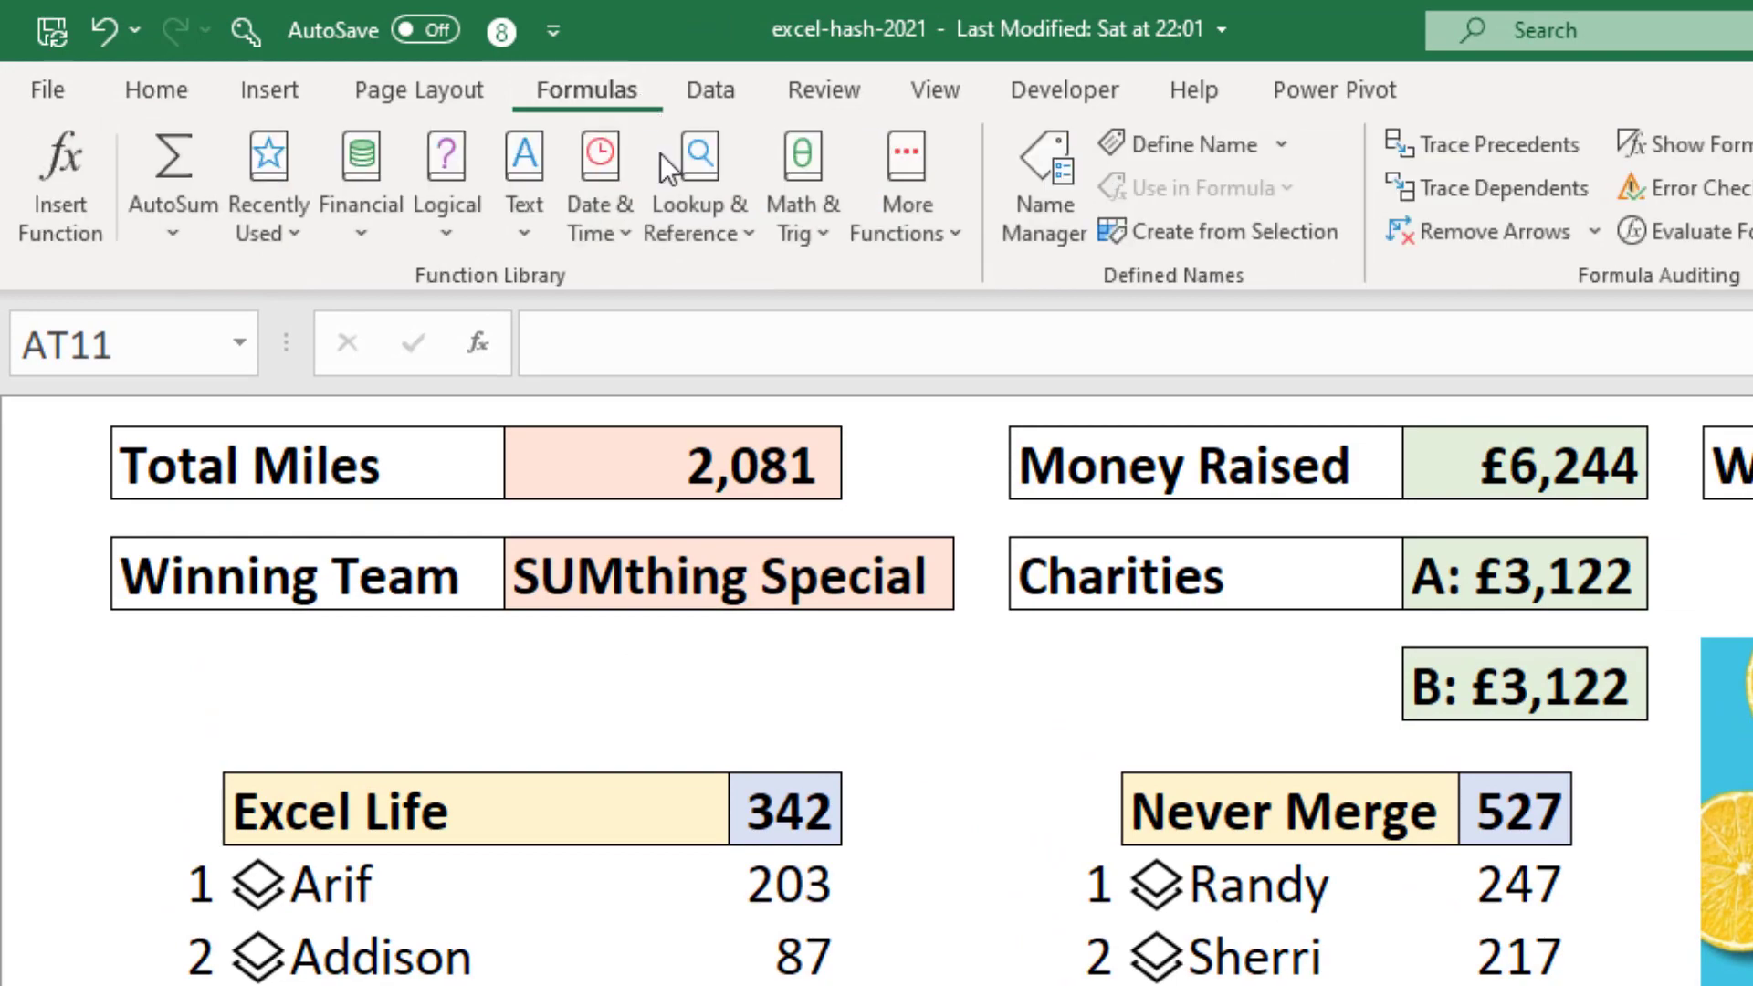
left_click(1159, 146)
type("w")
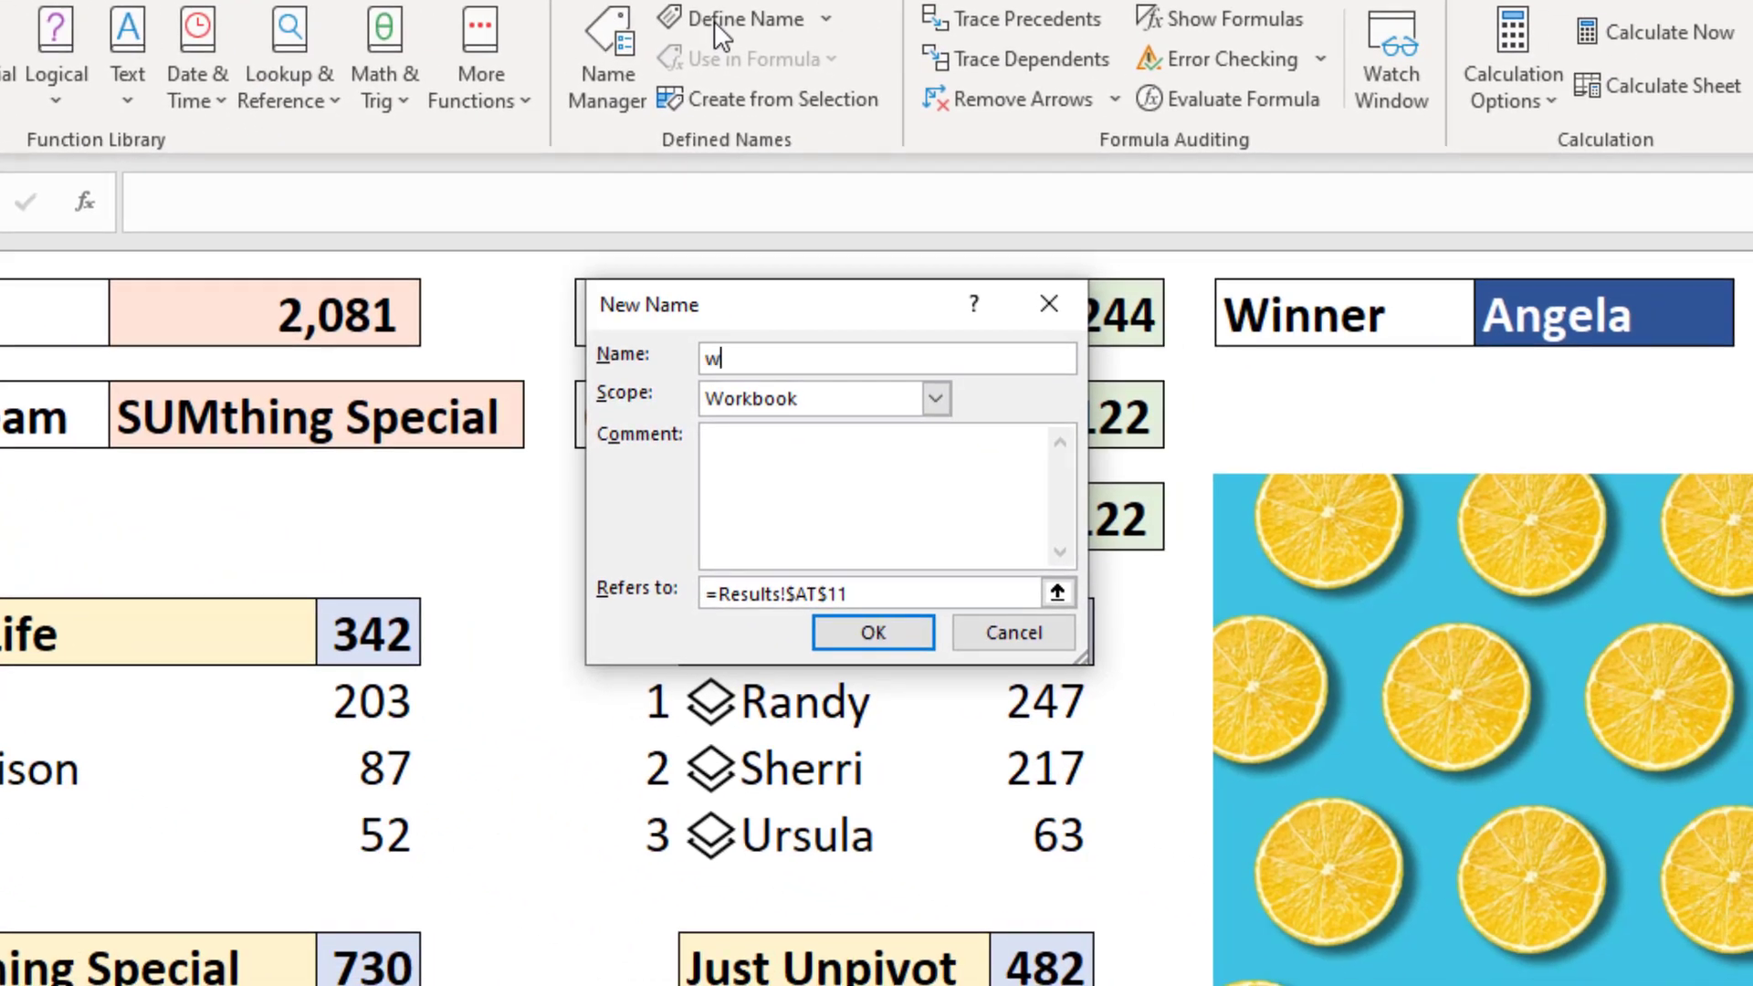
type("inner")
left_click_drag(868, 593, 689, 592)
key("ctrl+v")
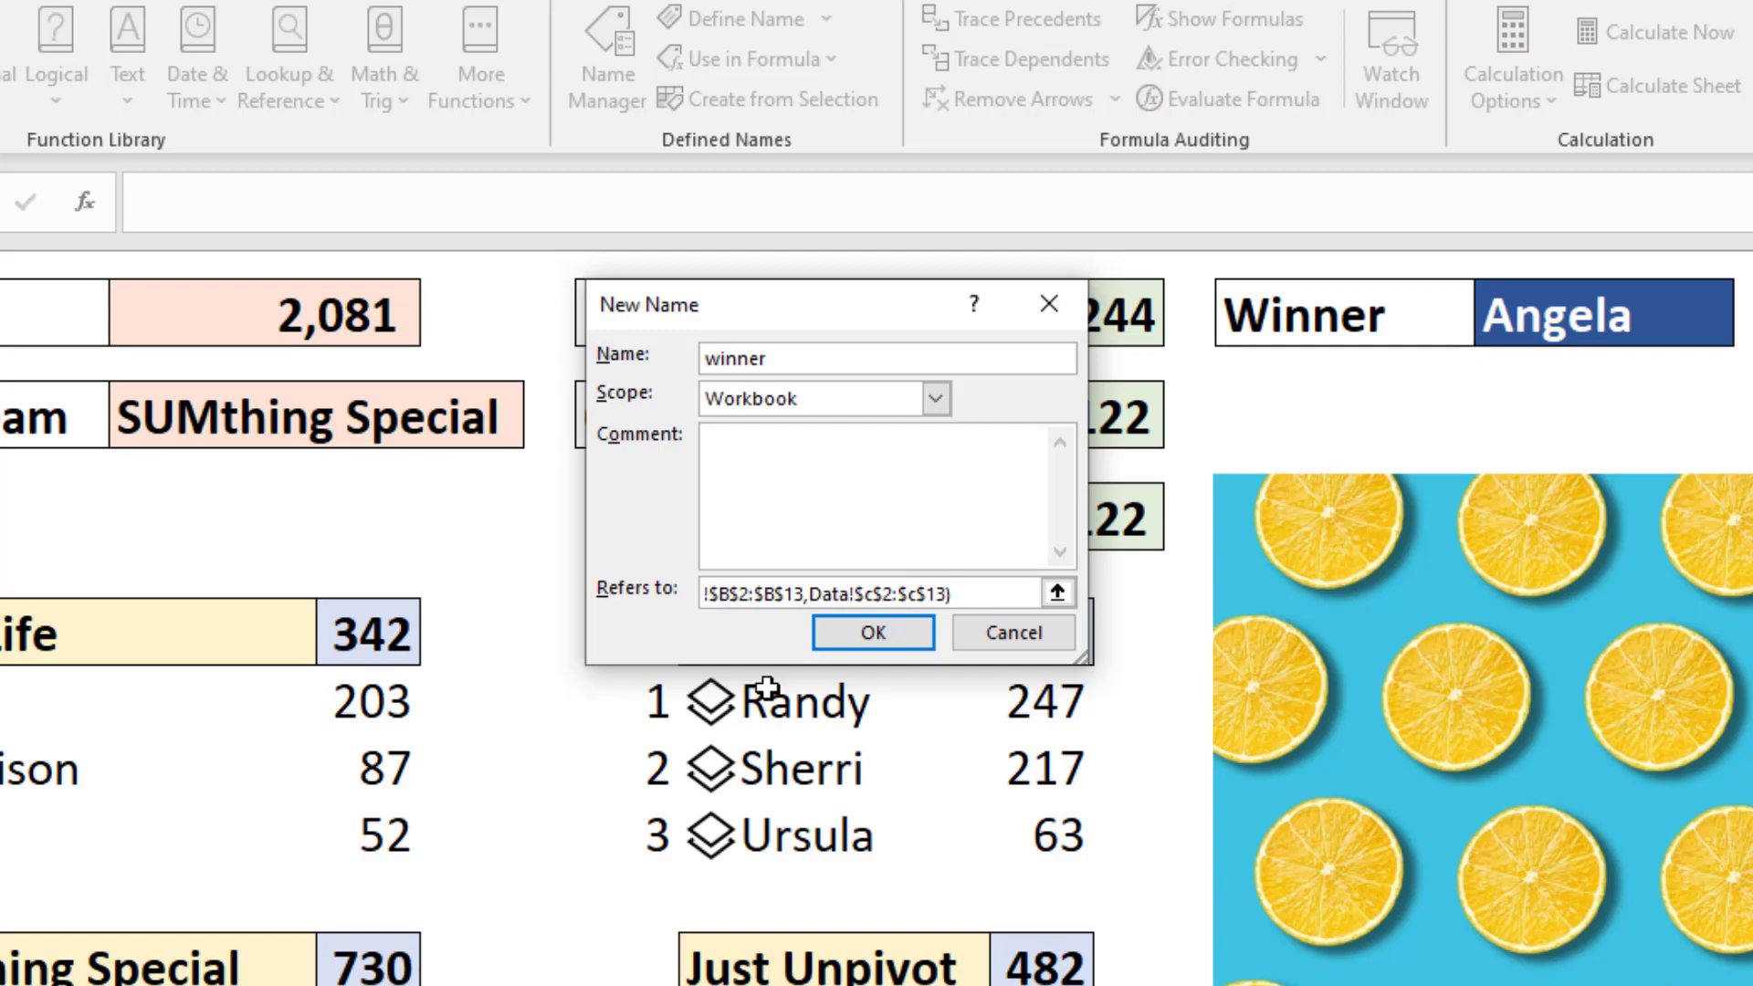
left_click(869, 633)
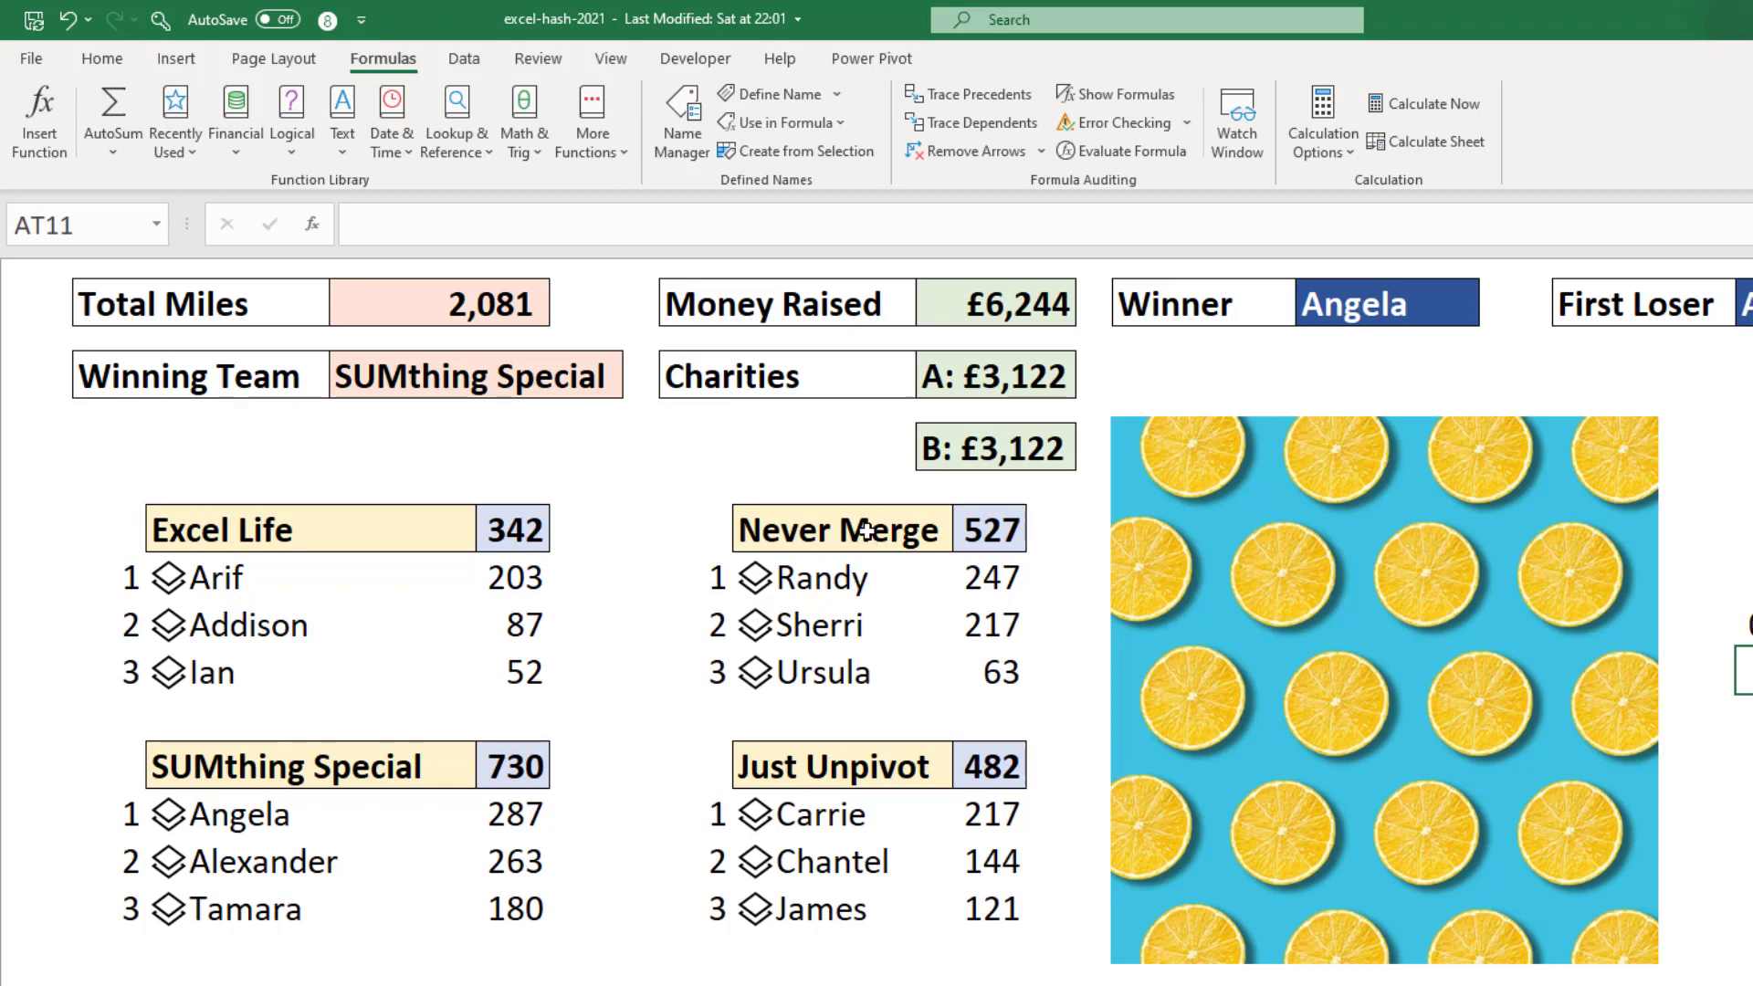
Set the lemon picture's formula to =winner and move the resulting cutout under the Winner box
left_click(1275, 556)
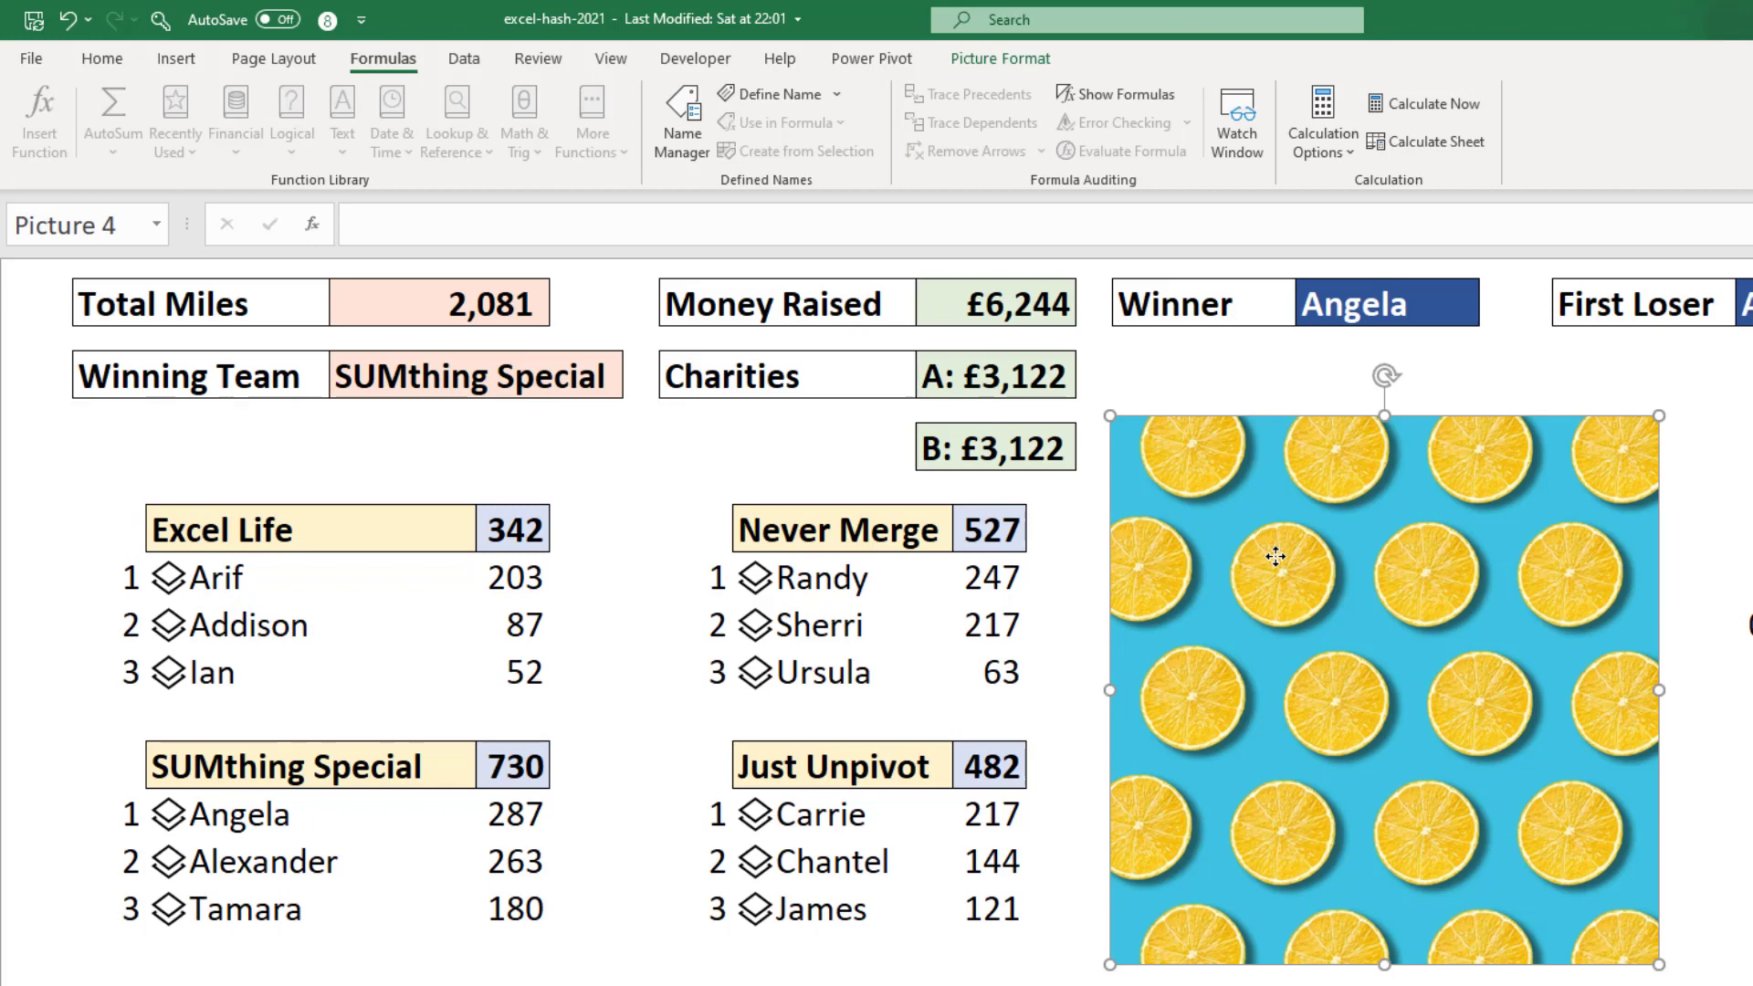
left_click(841, 222)
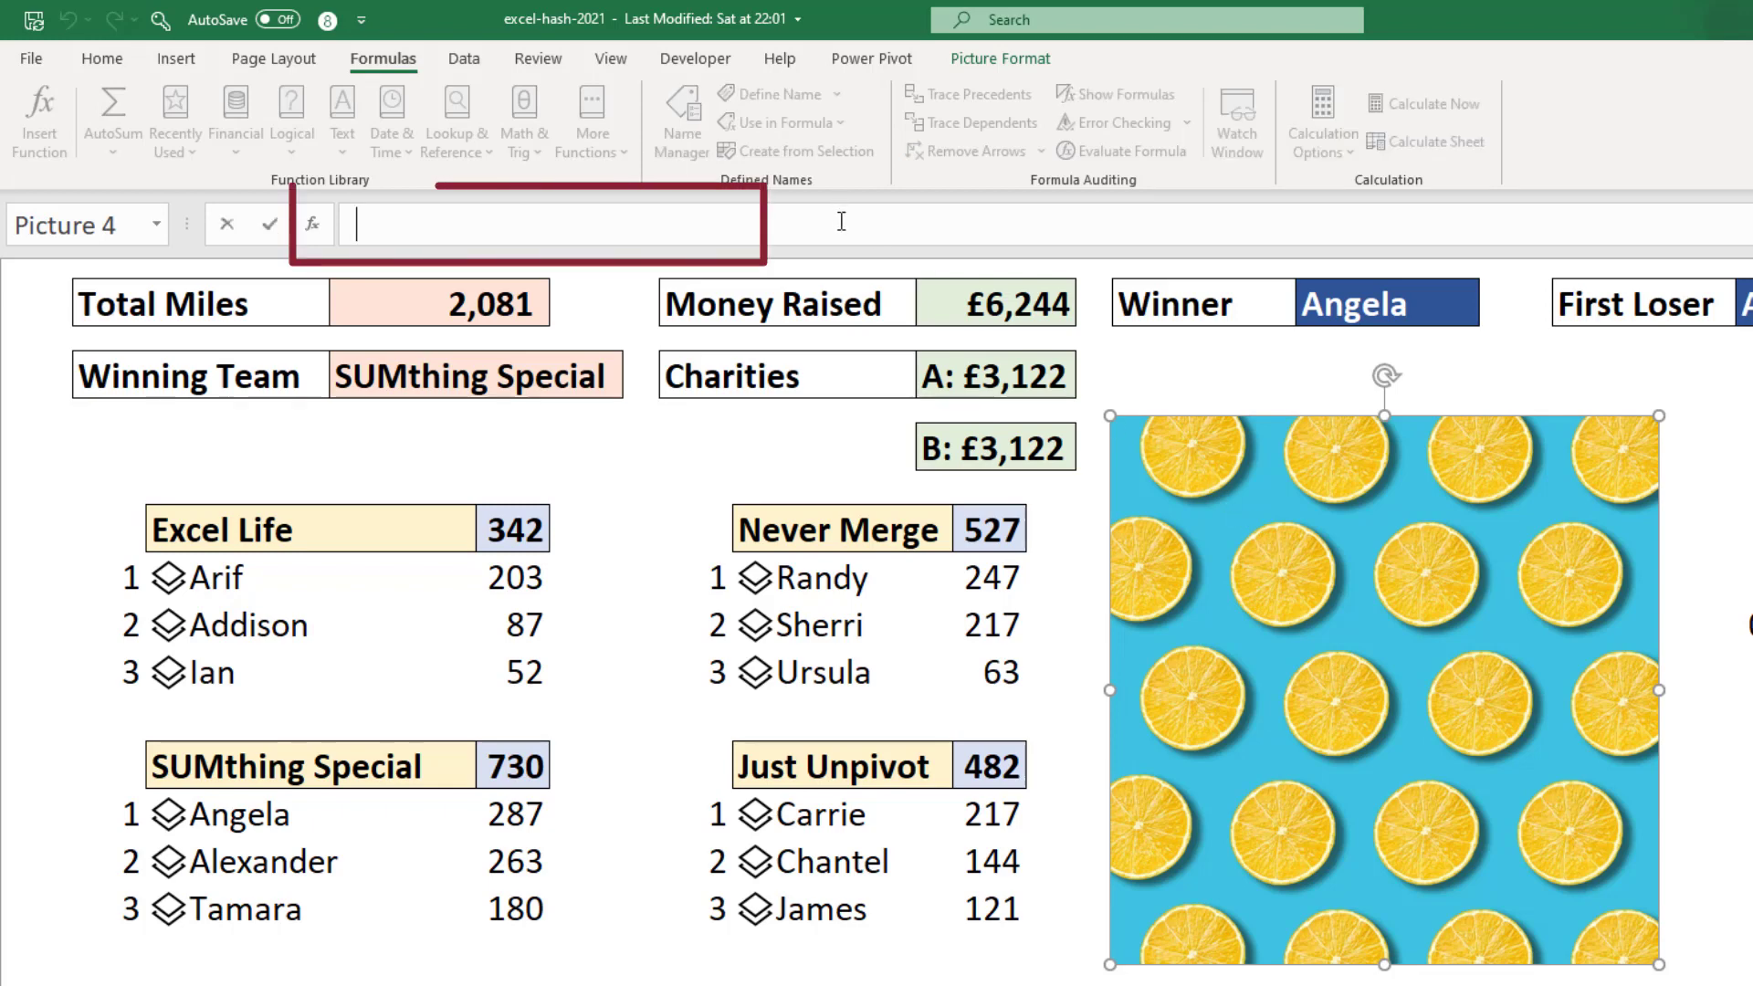
type("=winn")
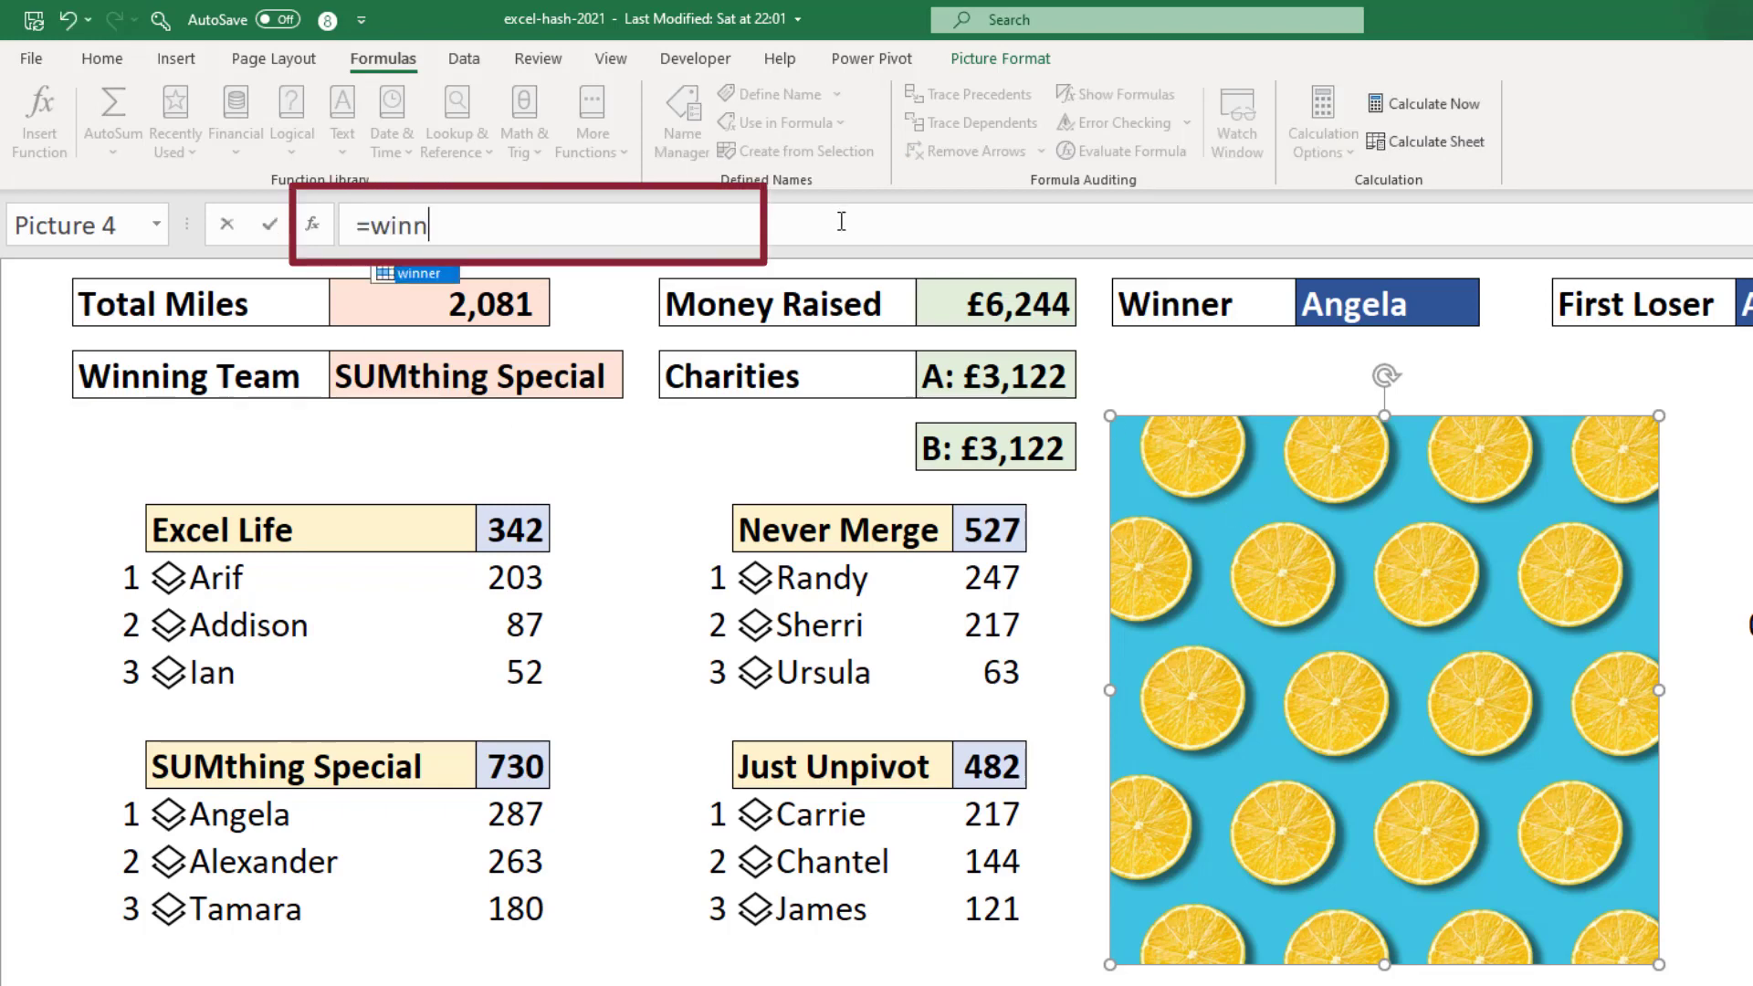
type("er")
key("Return")
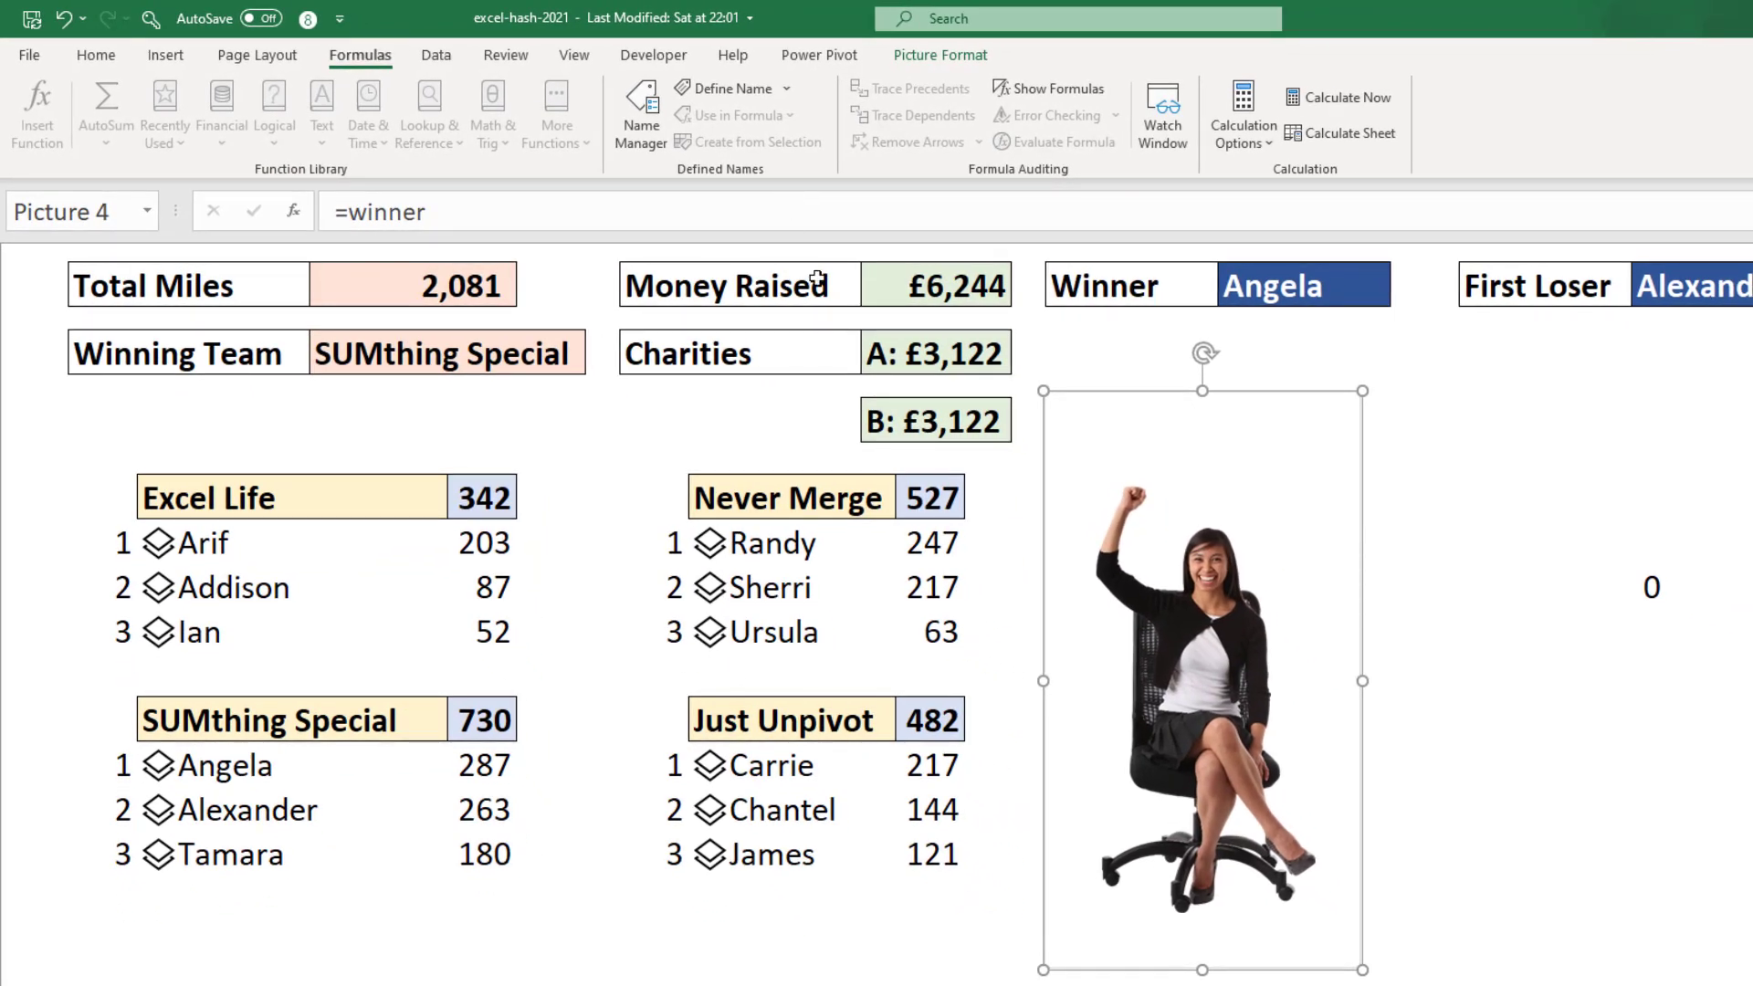
left_click_drag(1057, 407, 1084, 349)
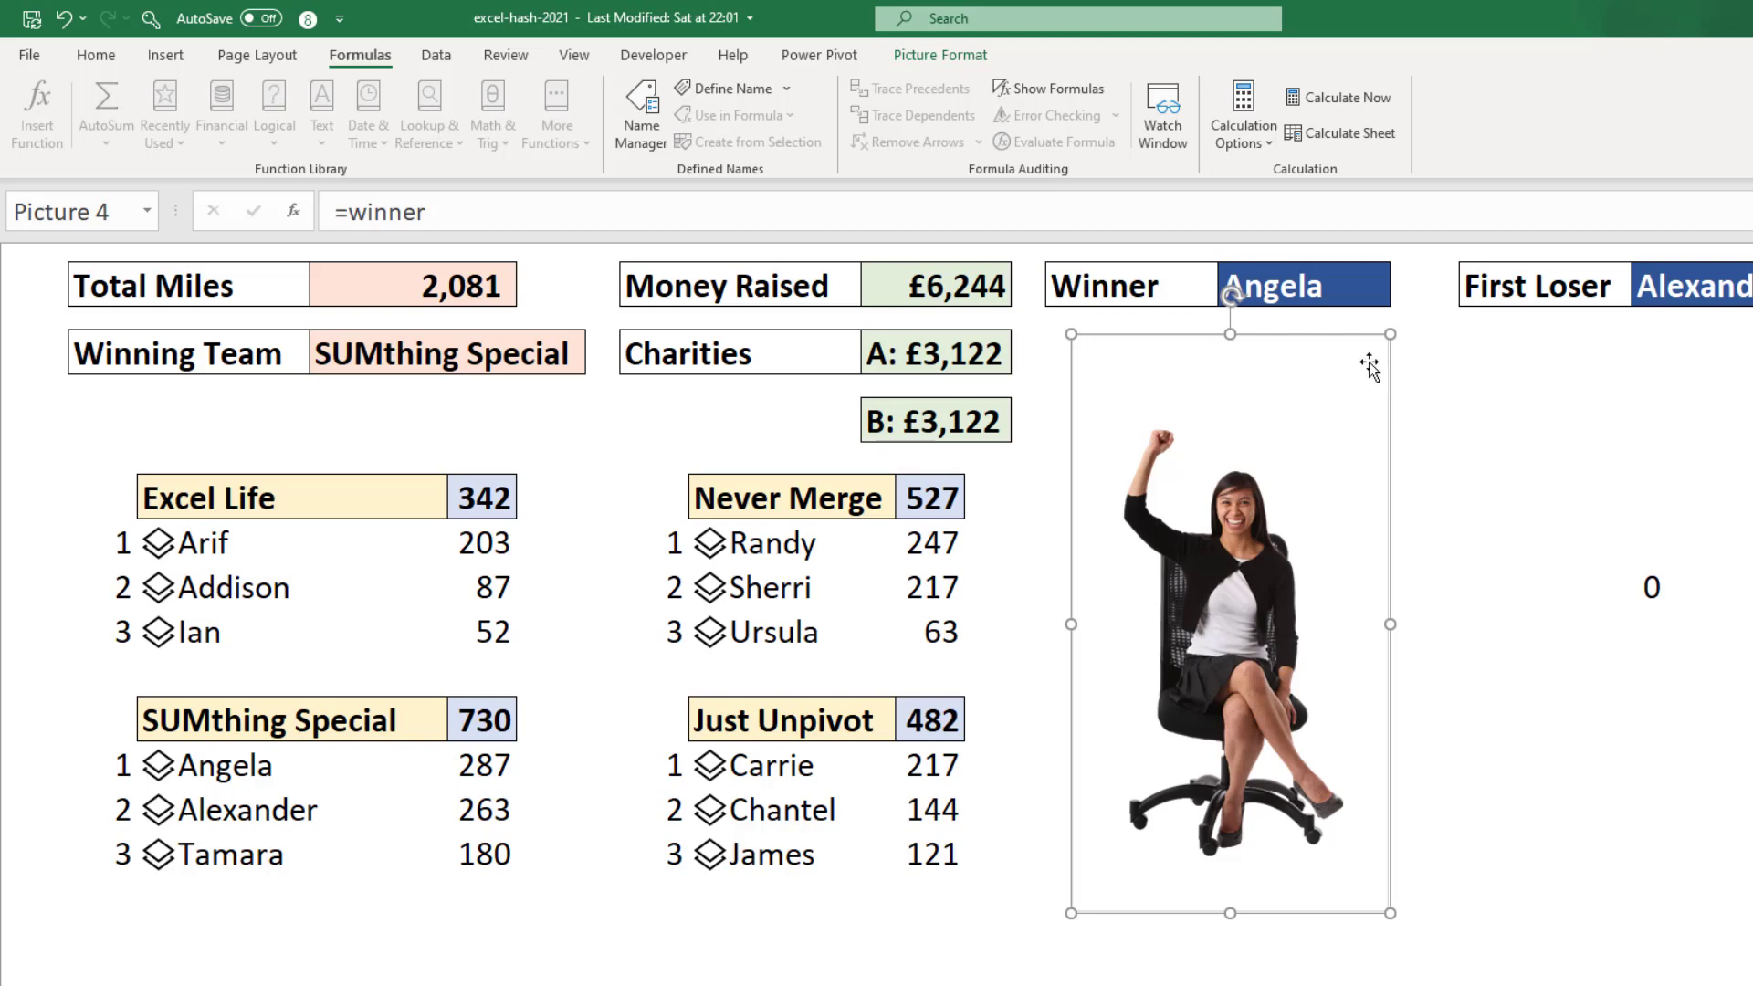
left_click(1352, 293)
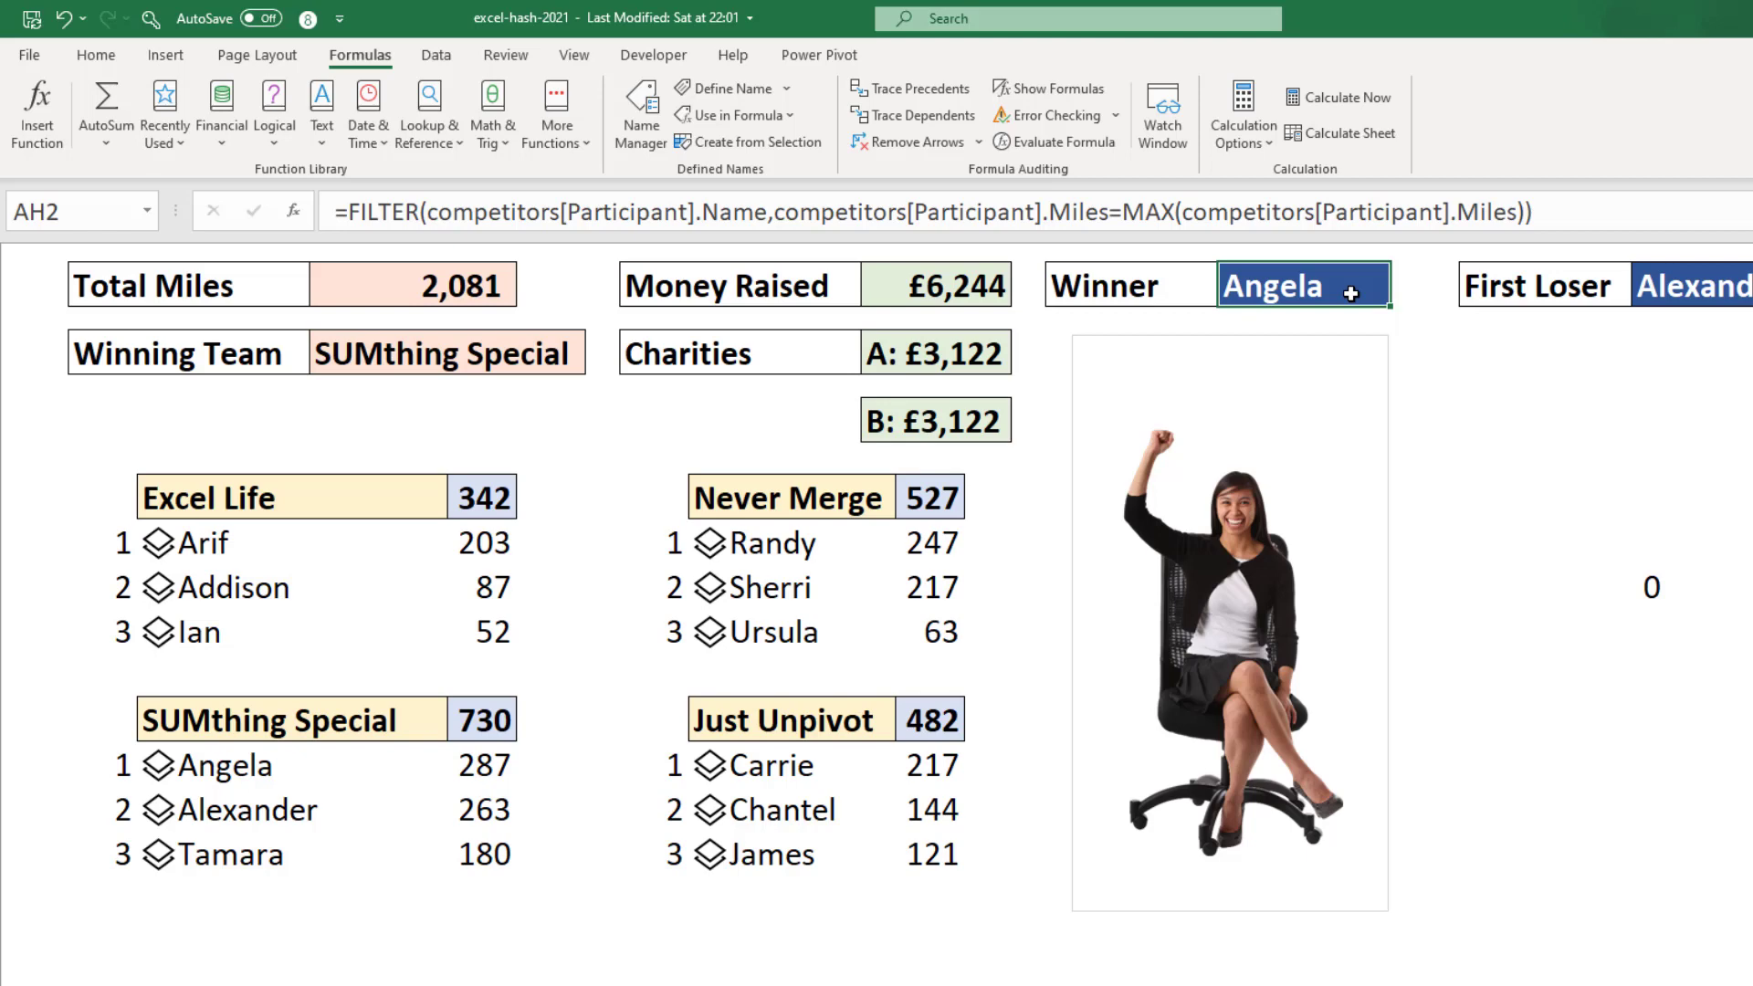
Overwrite the FILTER formula in AH2 with a typed winner name so the picture updates
type("Ursula")
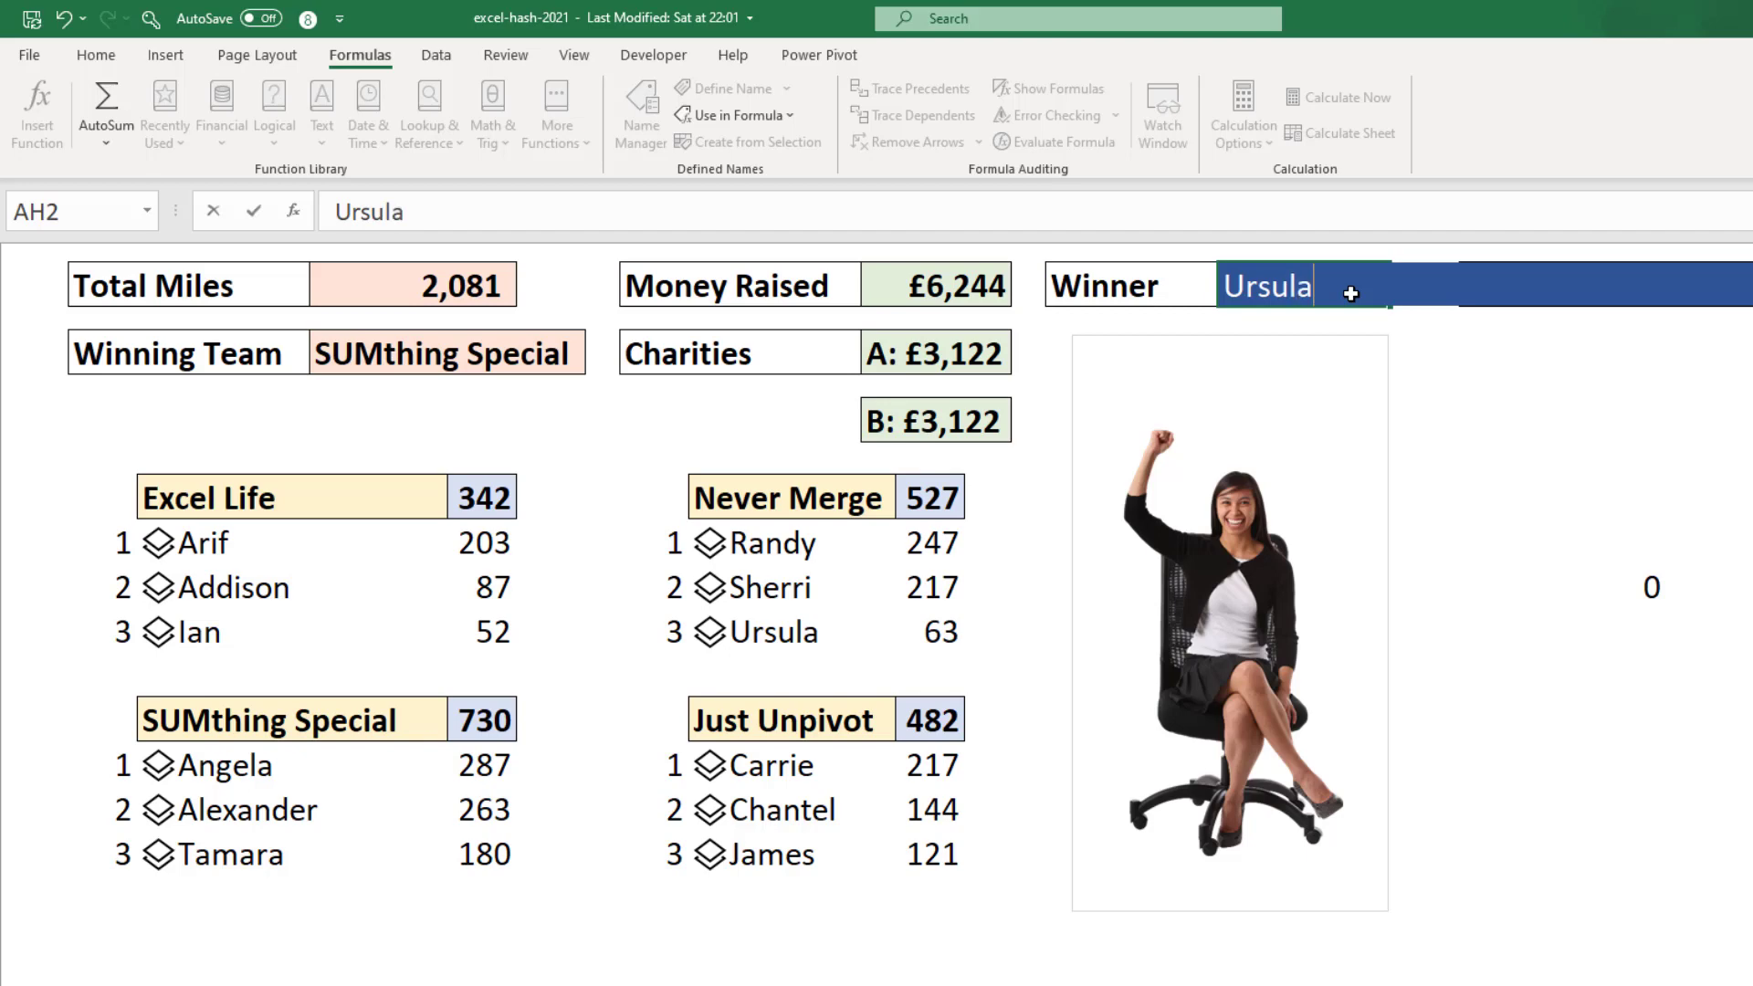
key("Return")
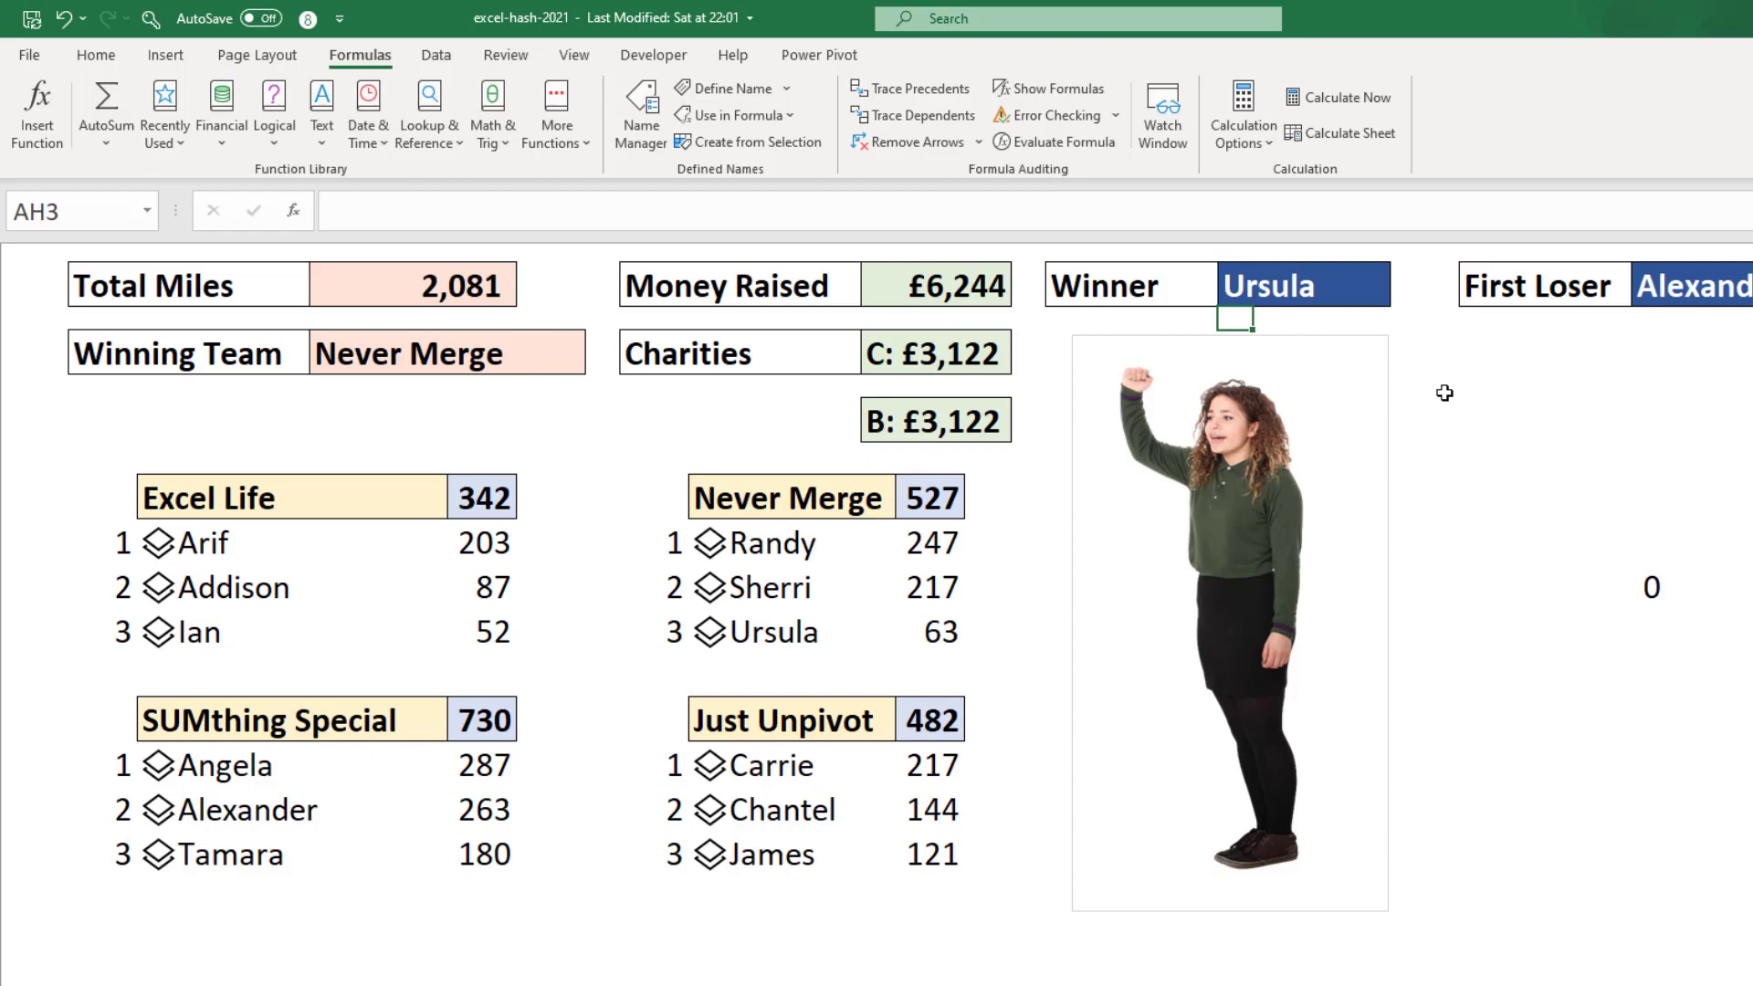
left_click(1471, 375)
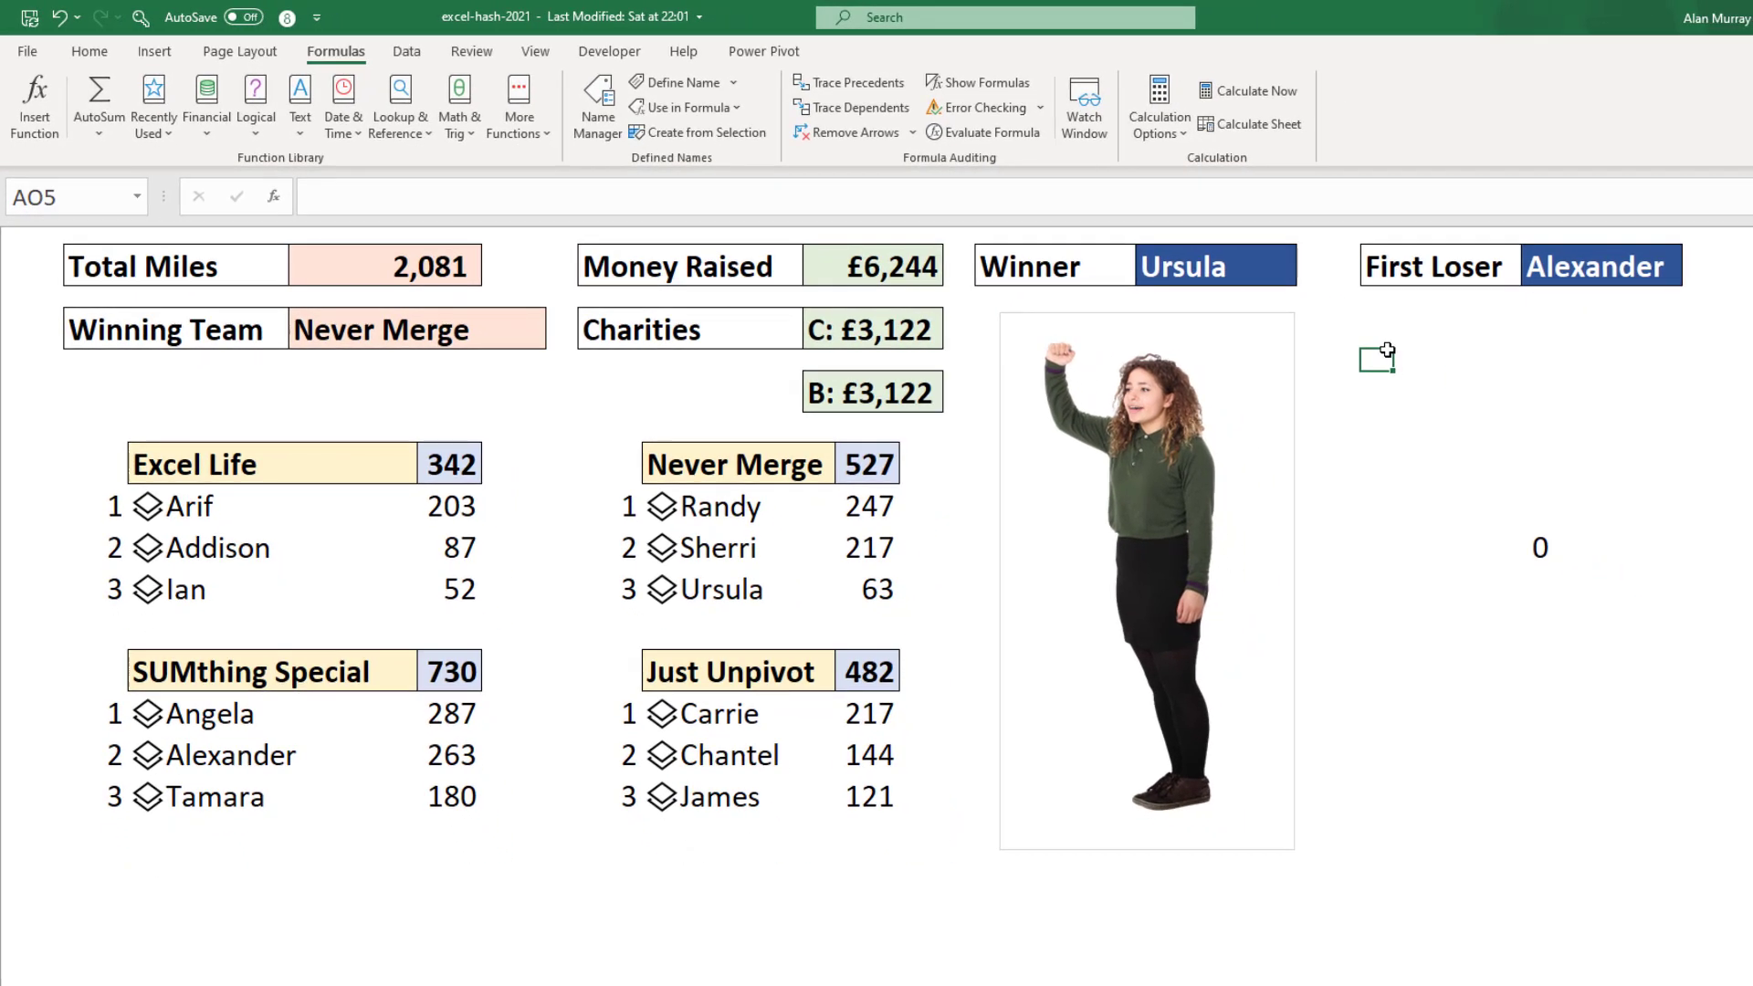